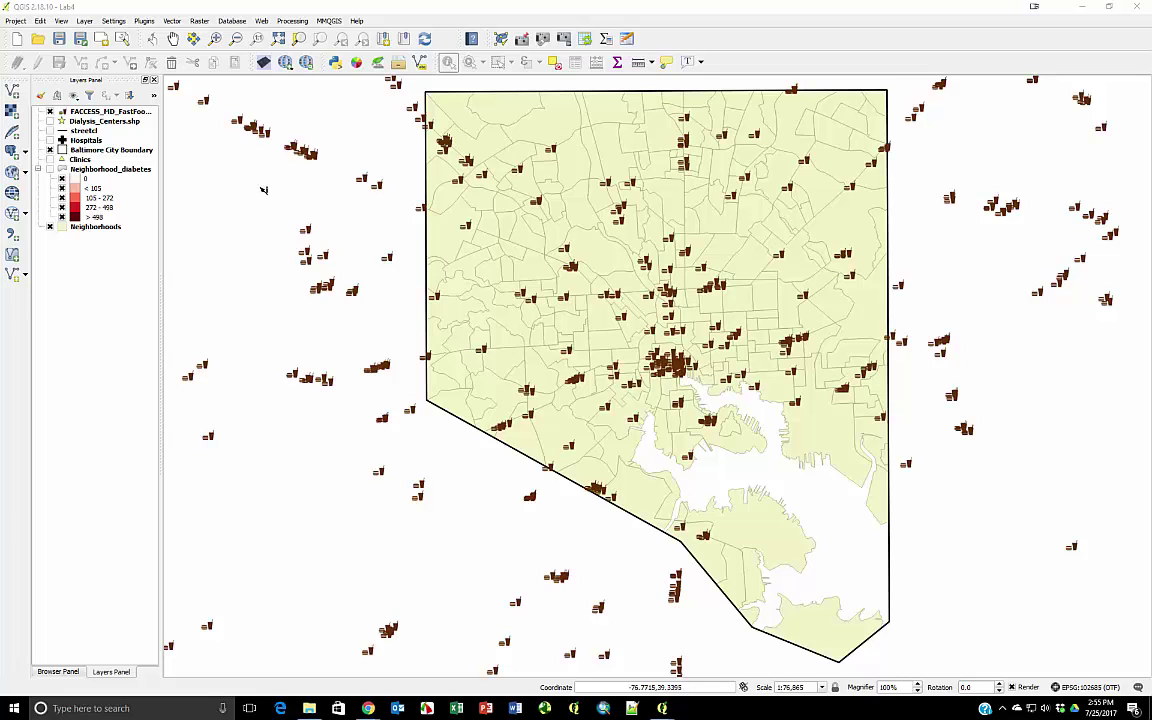
- View the full extent of the FACCESS_MD_FastFood_CLF layer, then return to the previous map view
{"action": "right_click", "coordinate": [111, 112]}
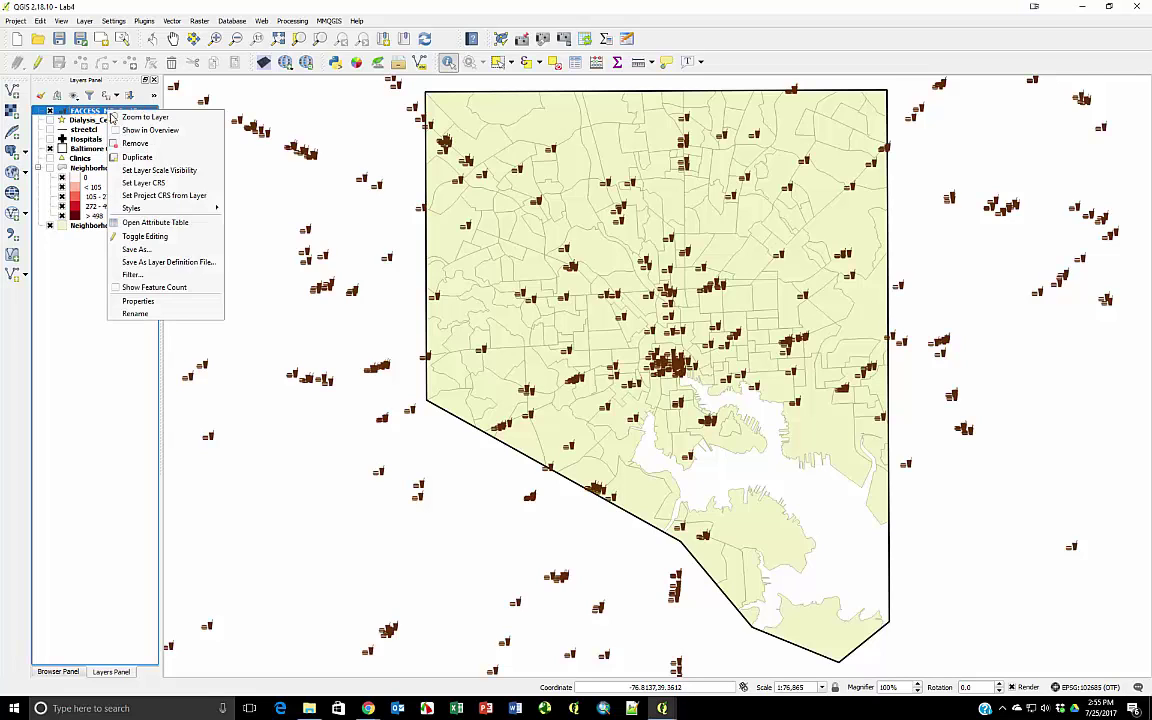
{"action": "left_click", "coordinate": [115, 118]}
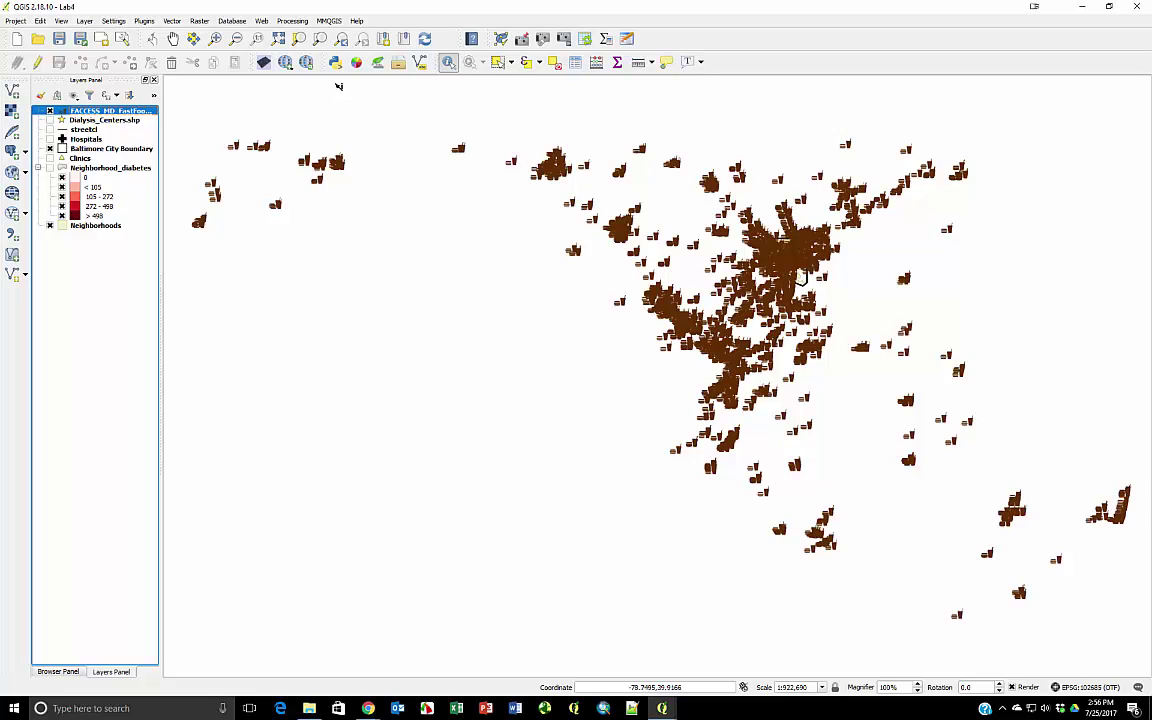
{"action": "left_click", "coordinate": [344, 40]}
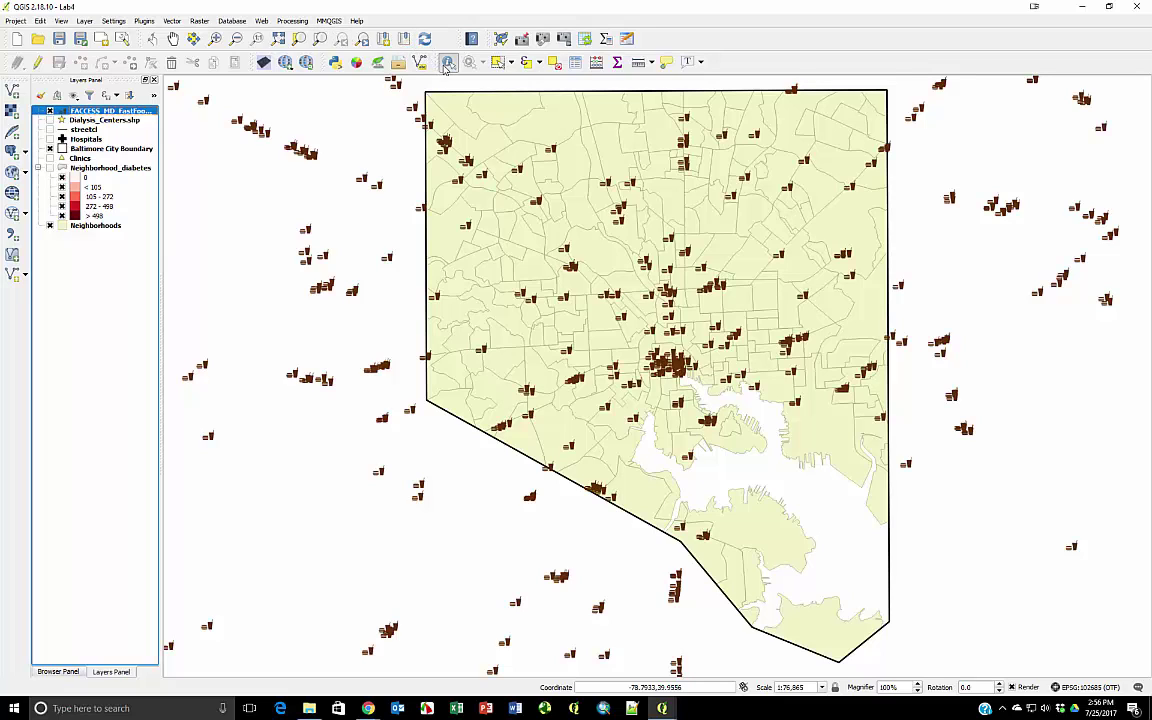
- Identify a fast food point just west of the city boundary, review its attributes, and close the results
{"action": "left_click", "coordinate": [390, 259]}
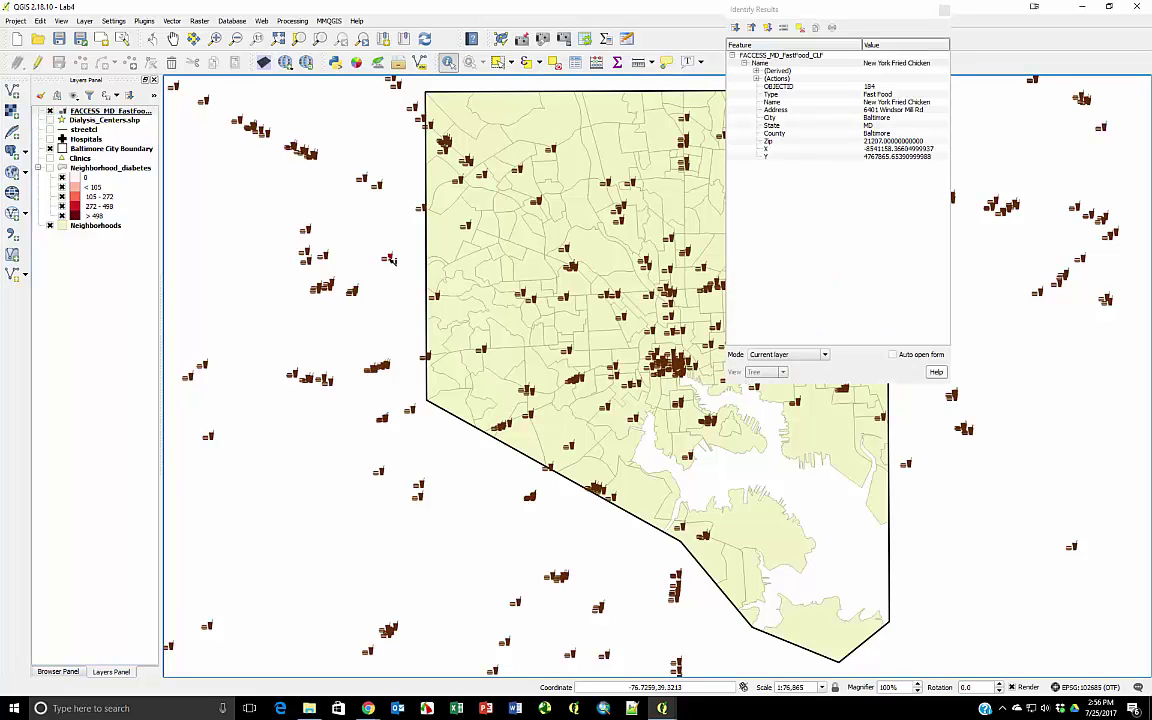
{"action": "left_click_drag", "start_coordinate": [728, 8], "coordinate": [415, 135]}
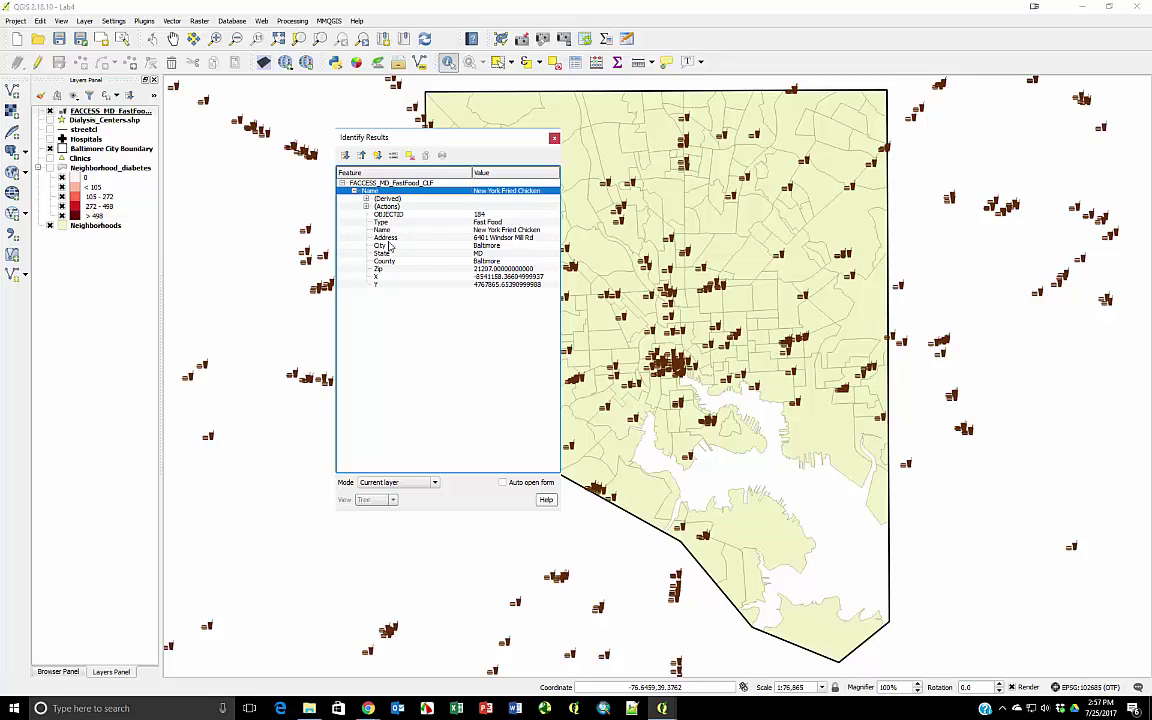
{"action": "left_click", "coordinate": [554, 138]}
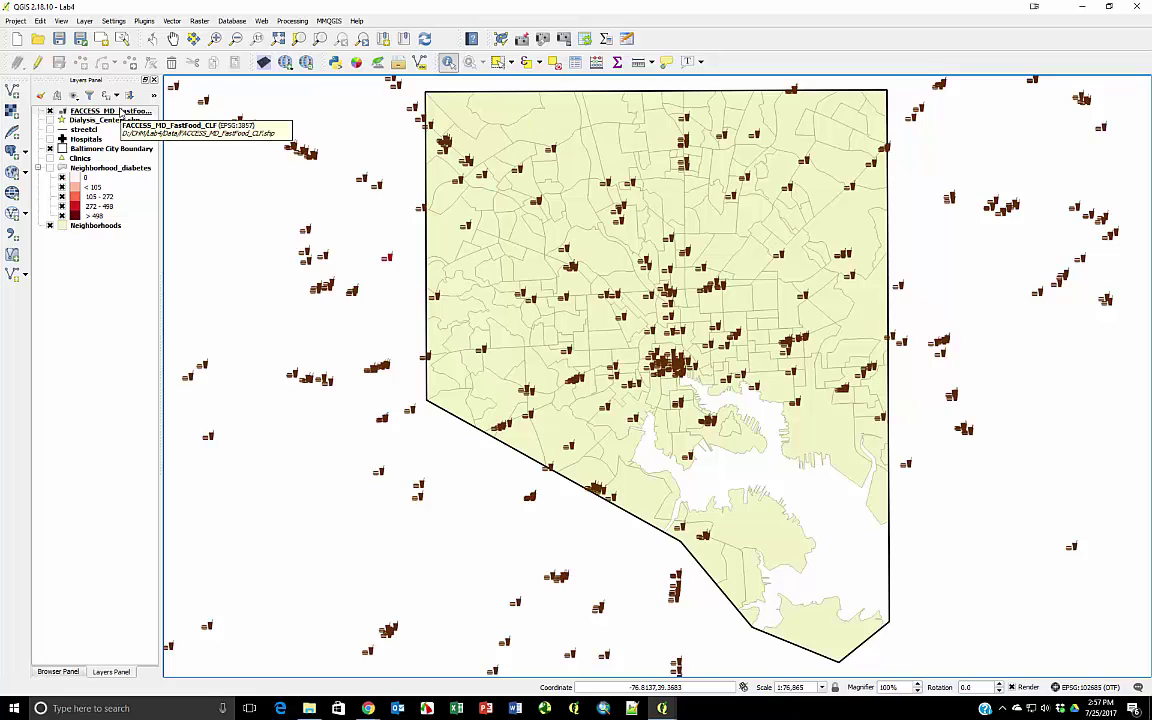
- Check the coordinate reference system in the general properties of the FACCESS_MD_FastFood_CLF layer
{"action": "right_click", "coordinate": [120, 112]}
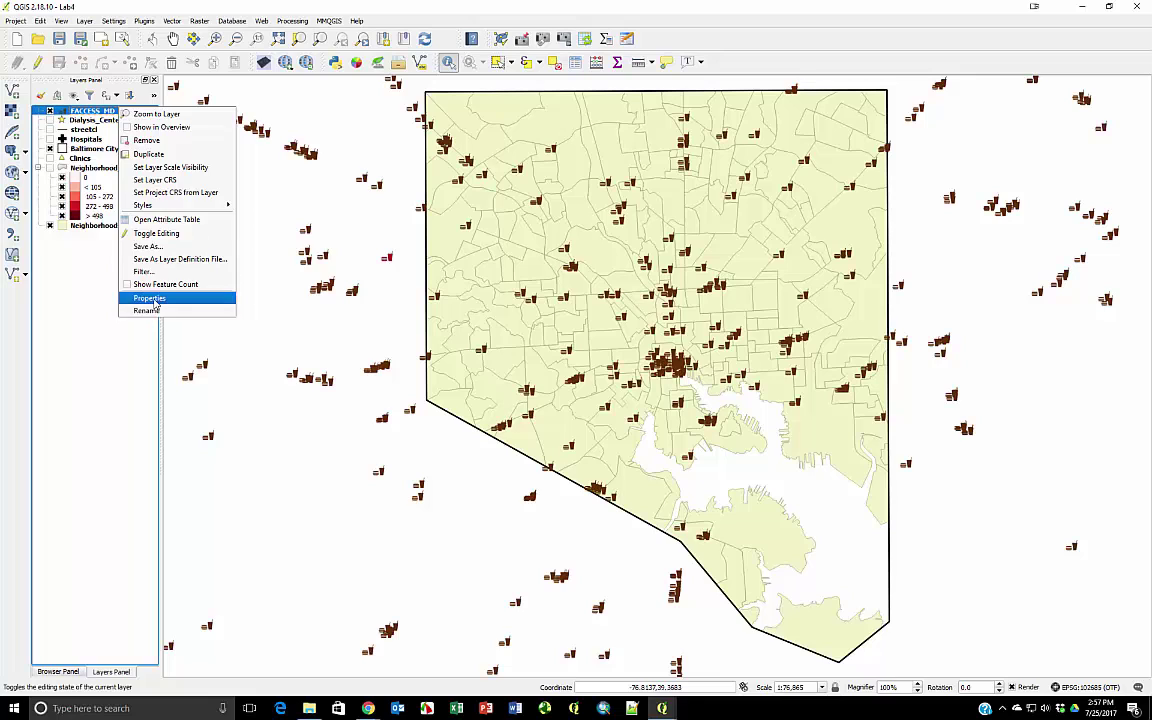
{"action": "left_click", "coordinate": [150, 298]}
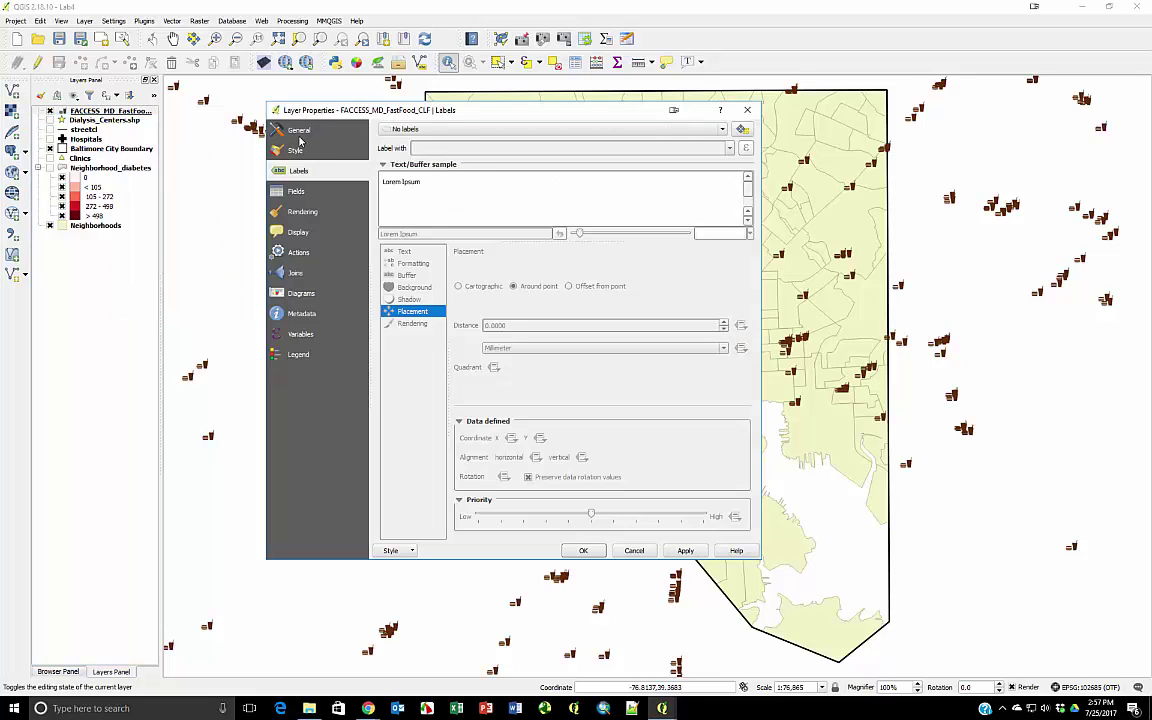
{"action": "left_click", "coordinate": [300, 131]}
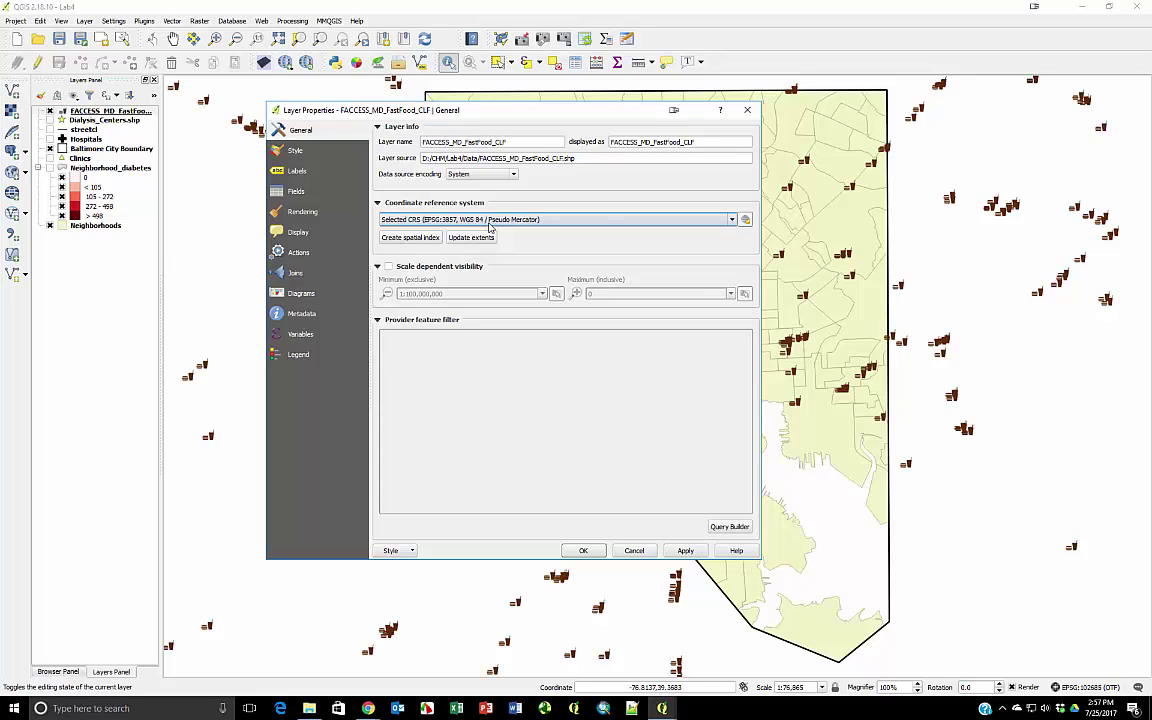
{"action": "left_click", "coordinate": [746, 110]}
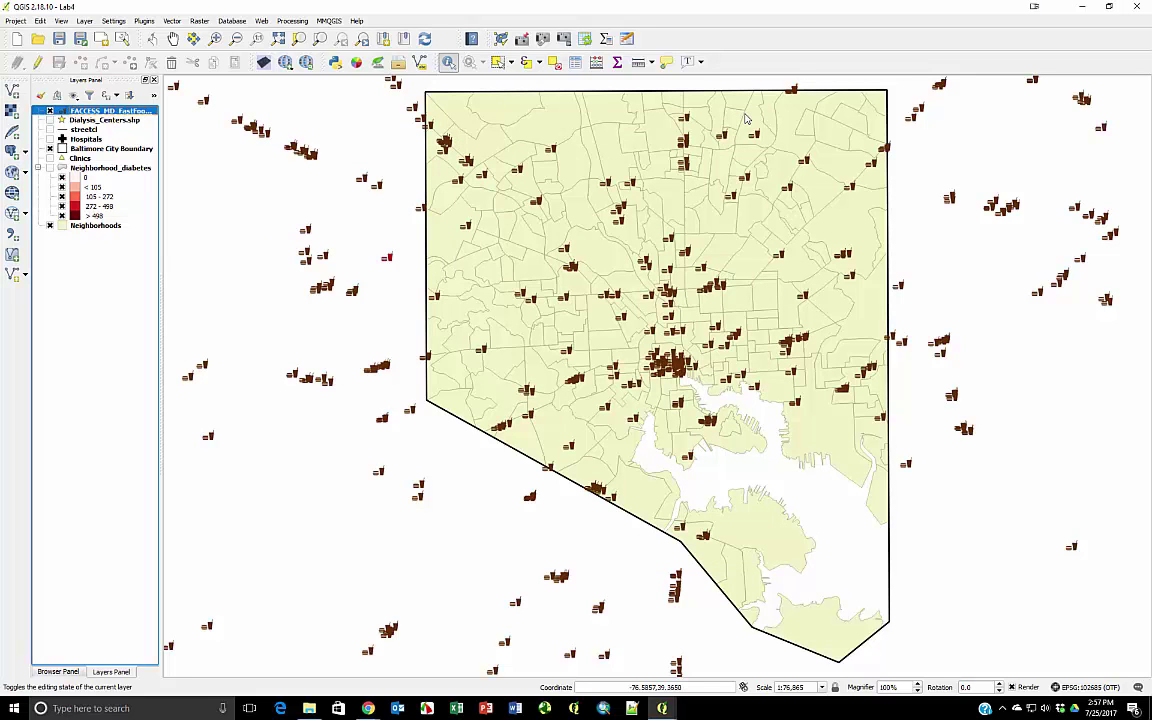
- Start exporting the FACCESS_MD_FastFood_CLF layer as an ESRI Shapefile named MD_FastFoodSPCS.shp in D:/CHM/Lab4/MyData
{"action": "right_click", "coordinate": [113, 110]}
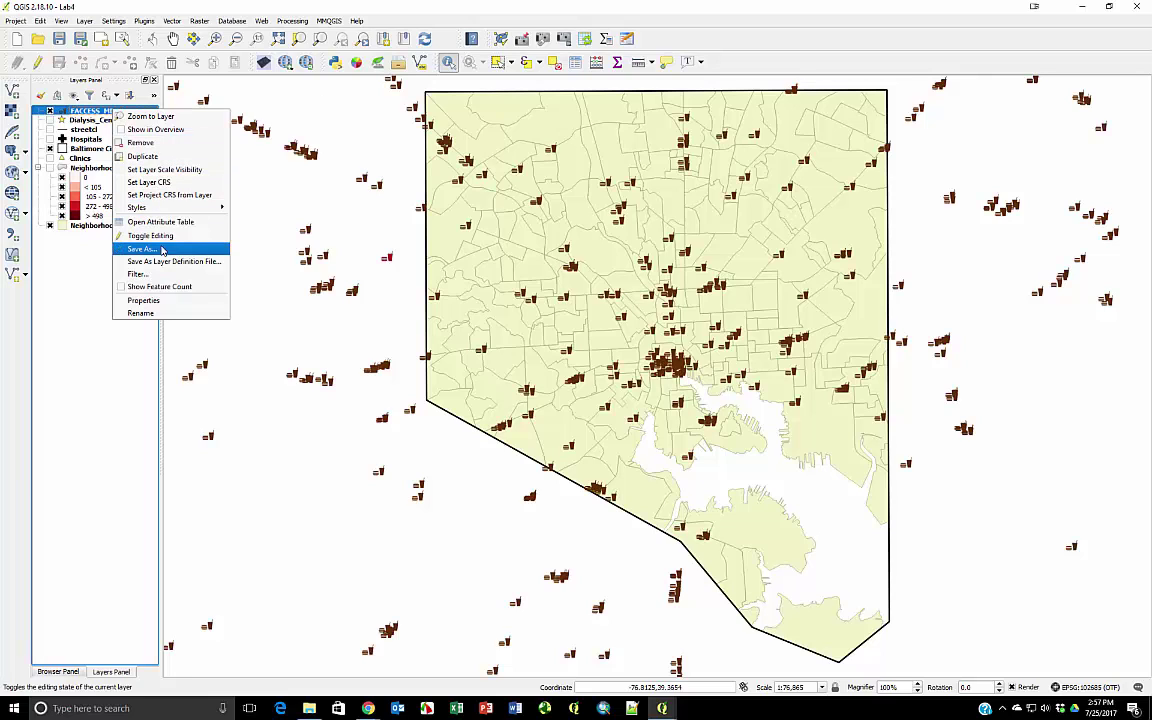
{"action": "left_click", "coordinate": [162, 250]}
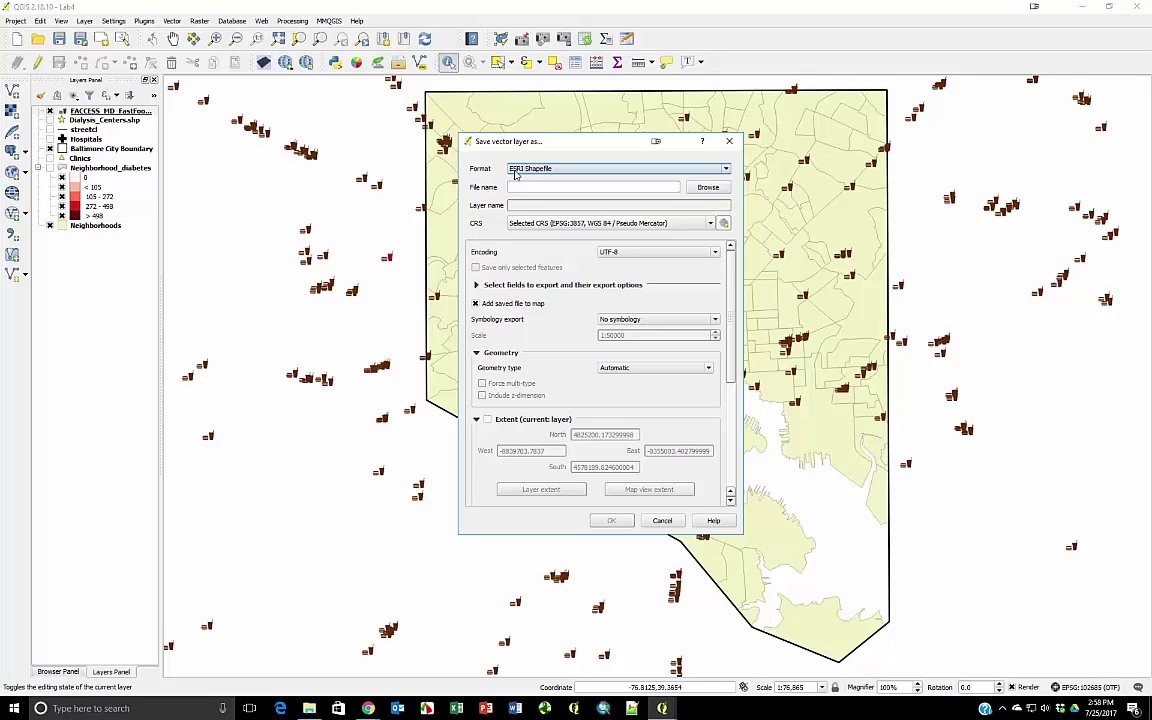
{"action": "left_click", "coordinate": [706, 187]}
{"action": "left_click", "coordinate": [638, 179]}
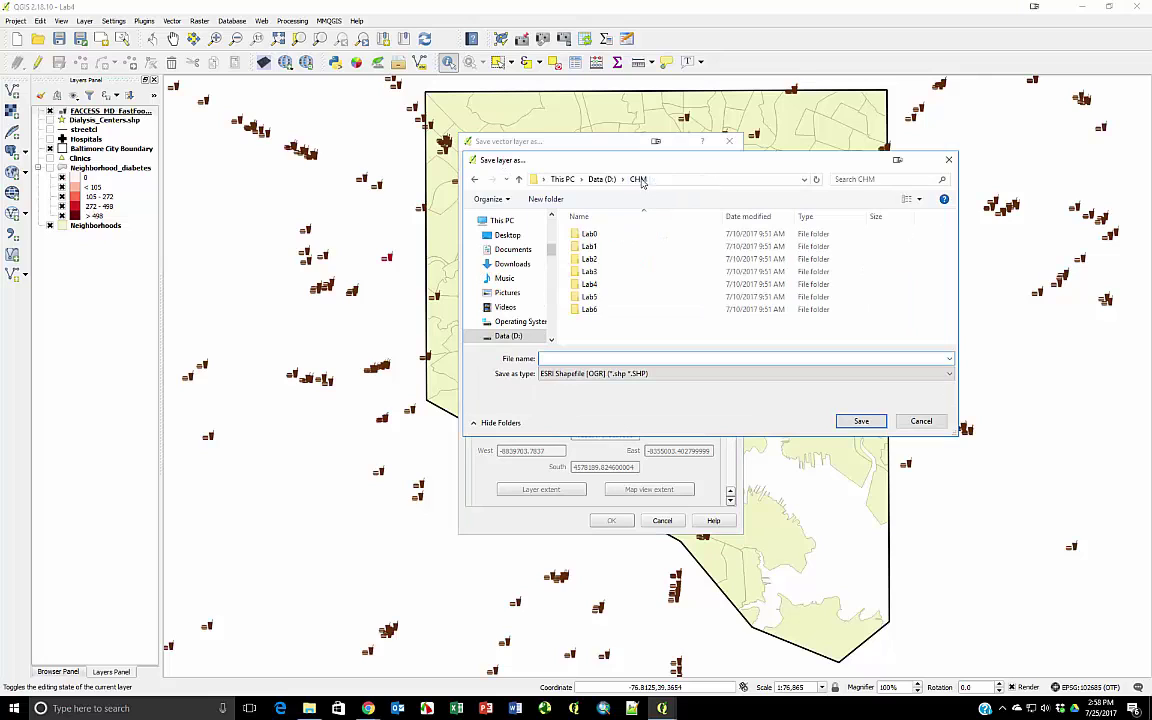
{"action": "double_click", "coordinate": [590, 284]}
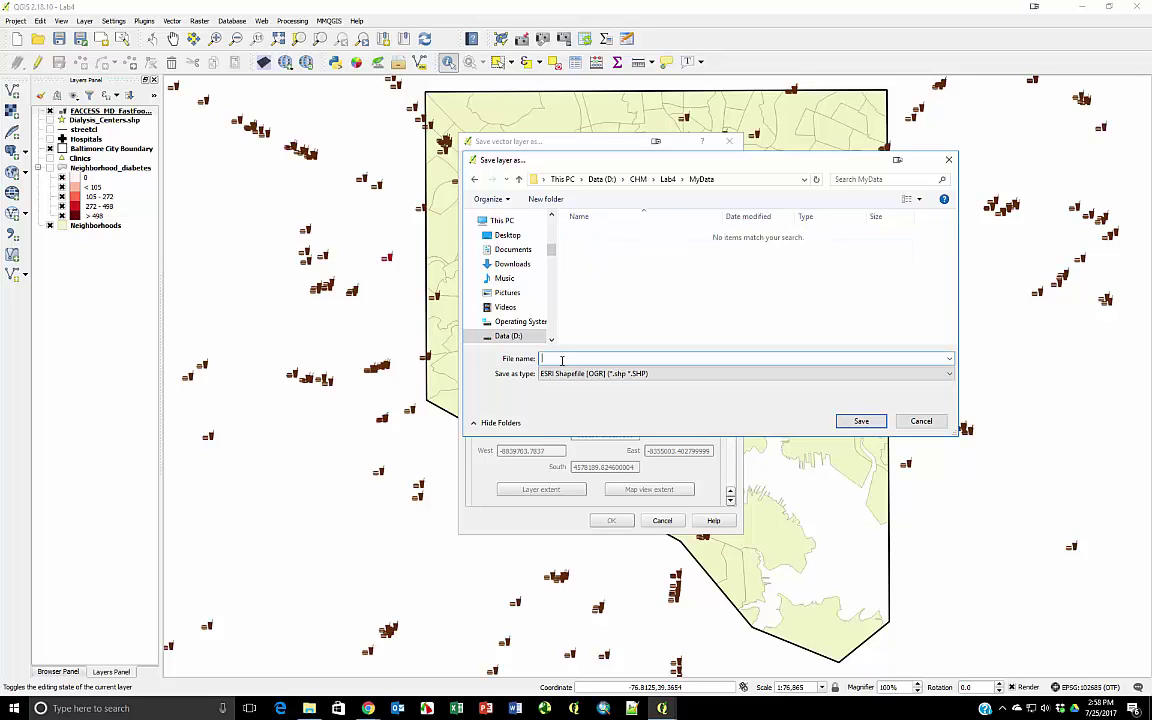
{"action": "type", "text": "MD_FastFoodSPCS.shp"}
{"action": "key", "text": "Return"}
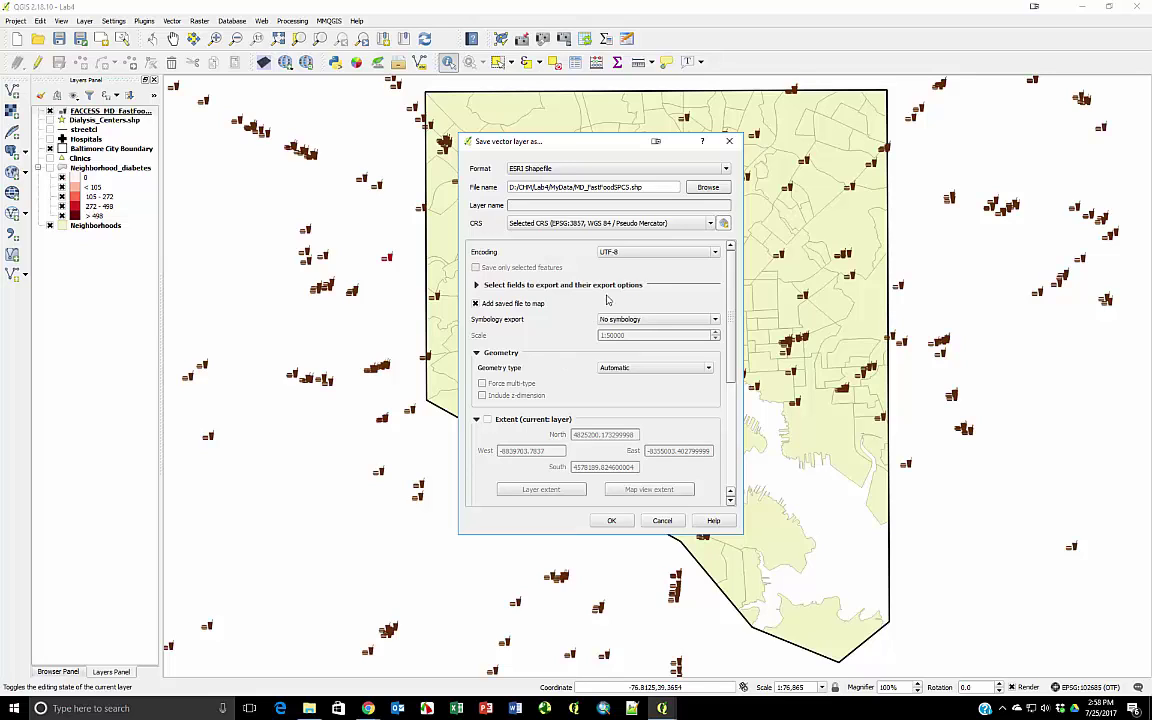
- Set the export CRS to NAD_1983_StatePlane_Maryland_FIPS_1900_Feet (EPSG:102685) and save the shapefile
{"action": "left_click", "coordinate": [723, 224]}
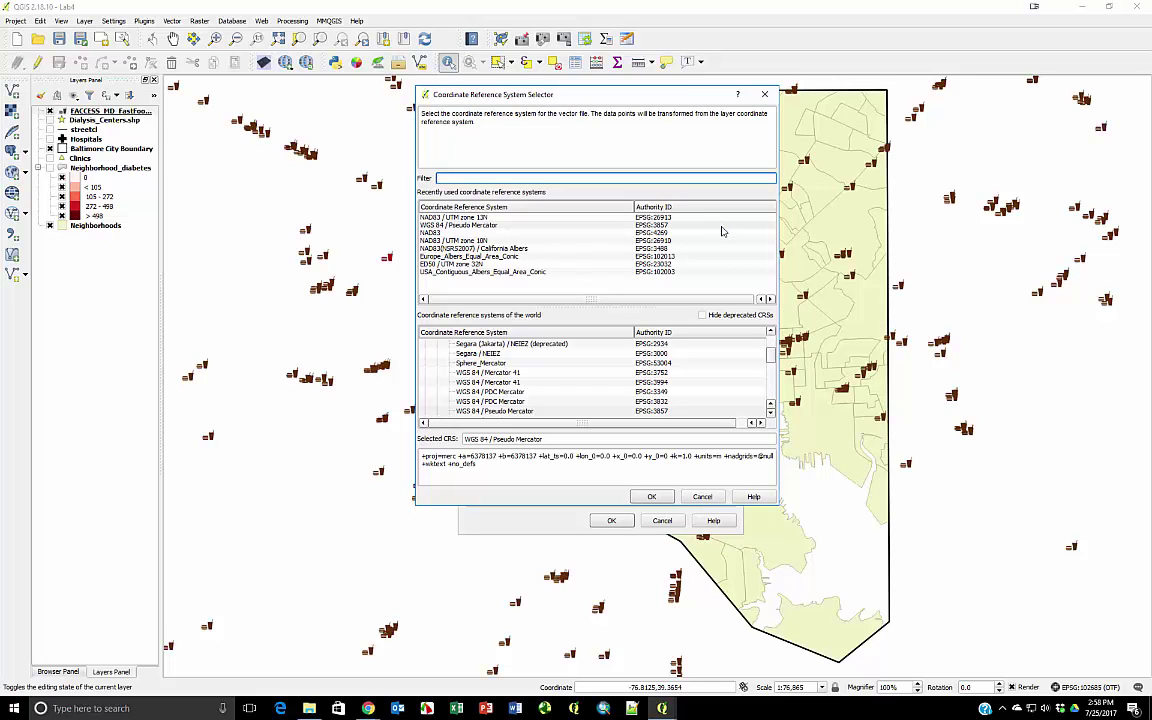
{"action": "left_click_drag", "start_coordinate": [612, 97], "coordinate": [578, 133]}
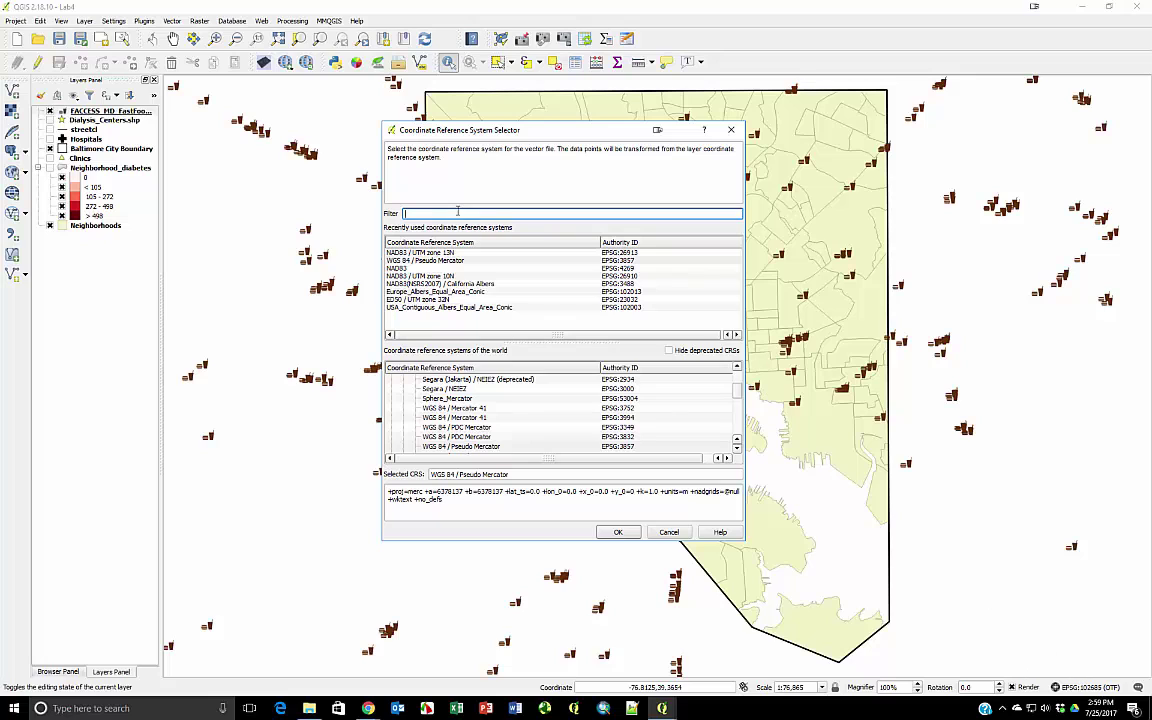
{"action": "type", "text": "102"}
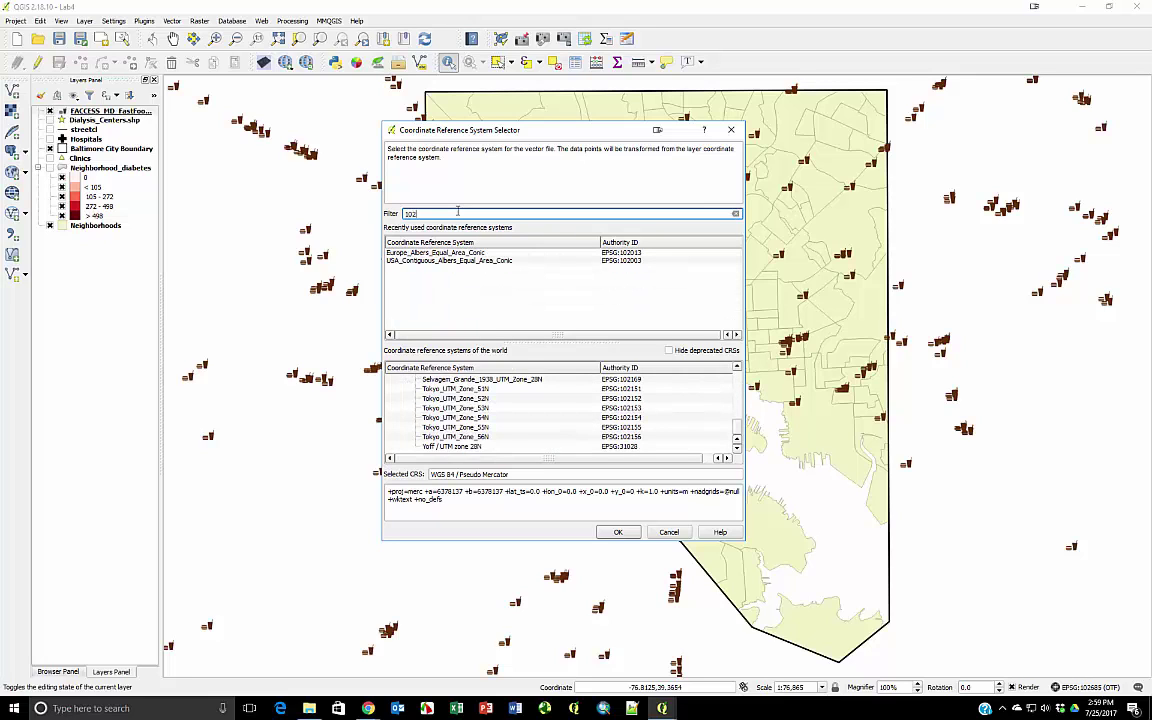
{"action": "type", "text": "685"}
{"action": "left_click", "coordinate": [511, 399]}
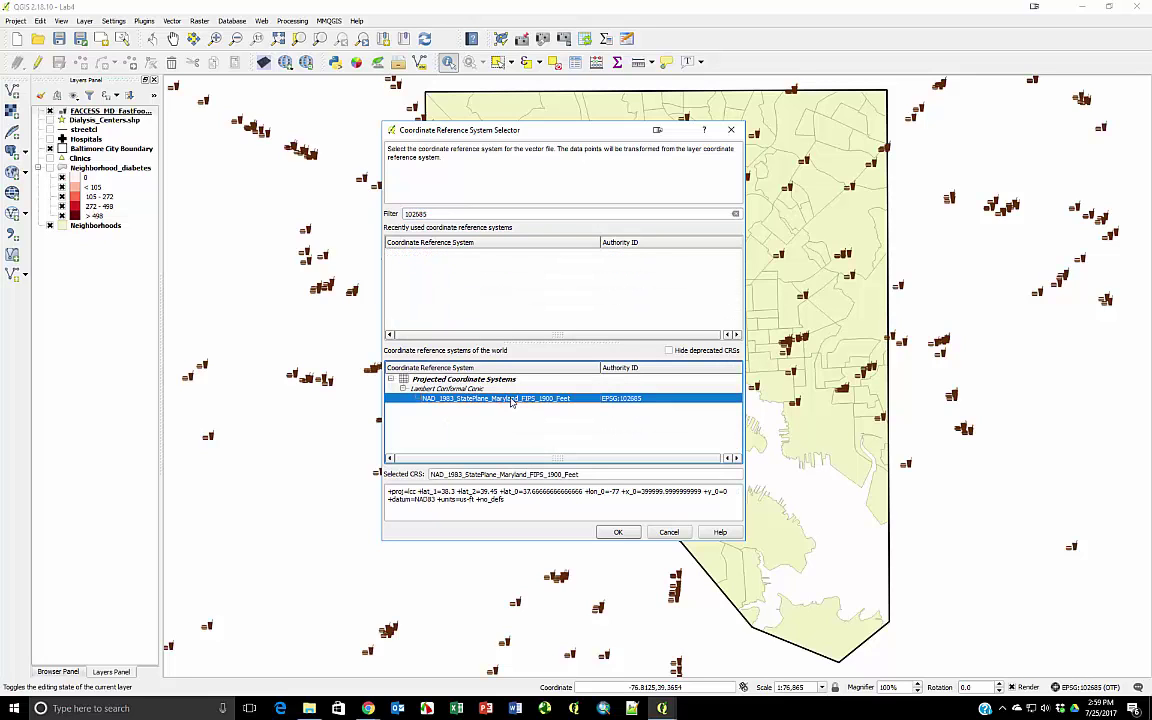
{"action": "left_click", "coordinate": [618, 532]}
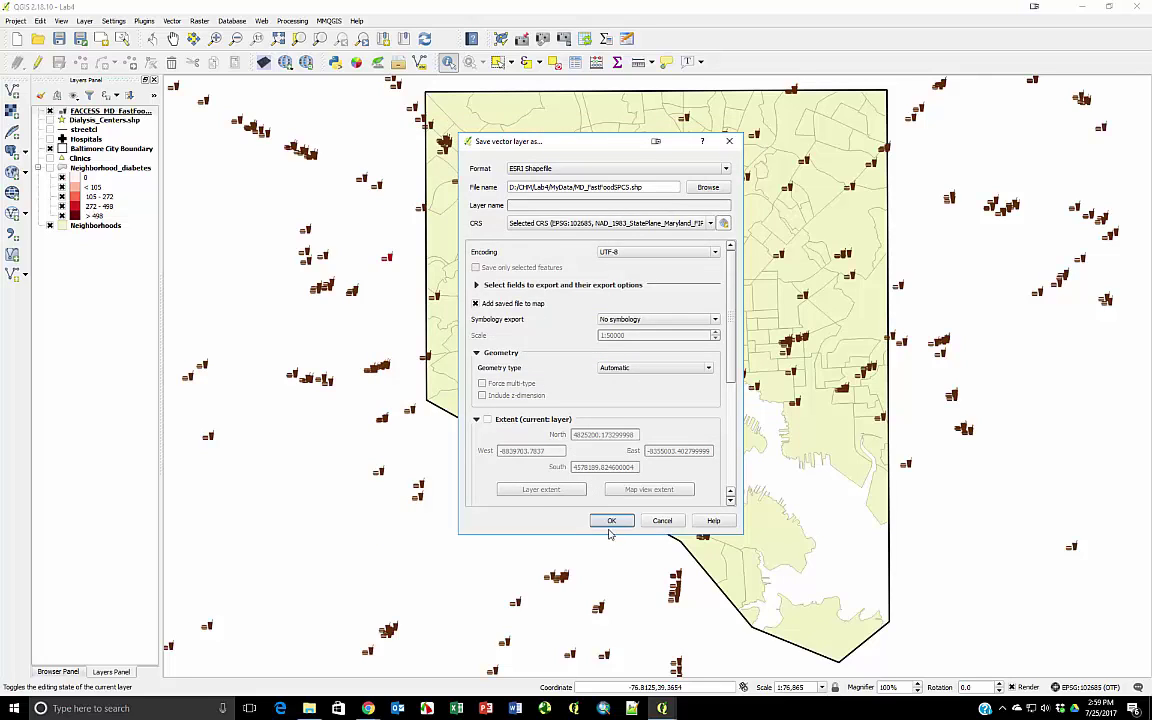
{"action": "left_click", "coordinate": [611, 521]}
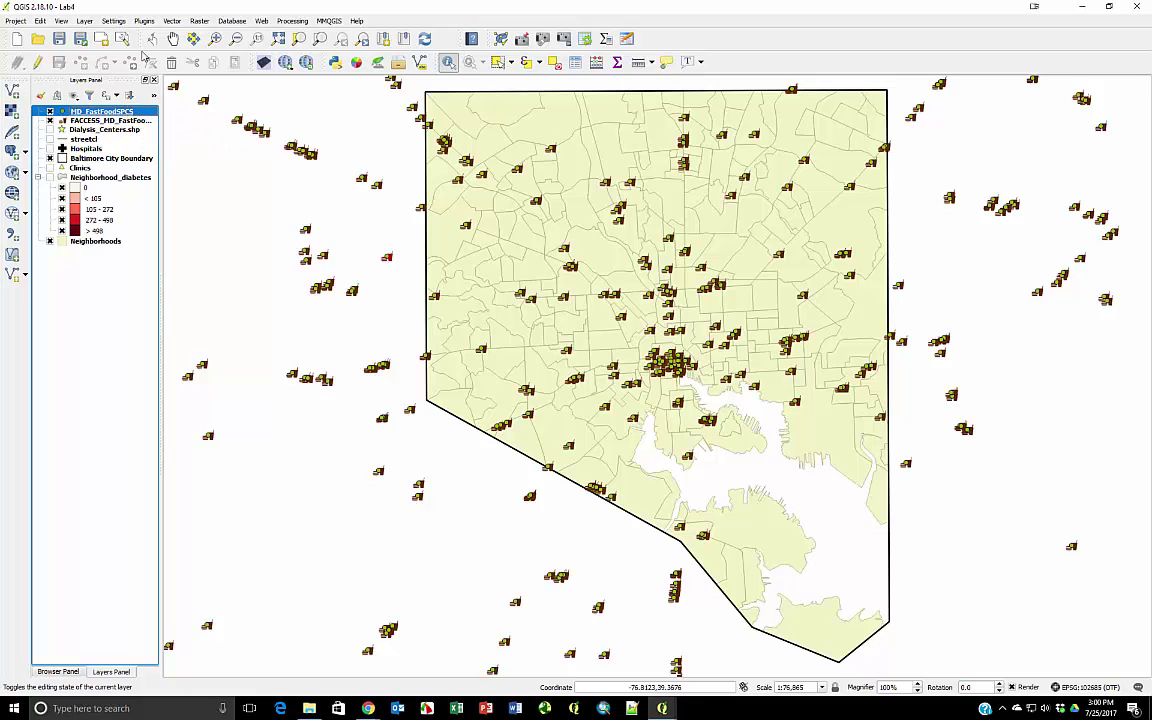
- Set up the Clip geoprocessing tool with MD_FastFoodSPCS as input layer and Baltimore City Boundary as clip layer
{"action": "left_click", "coordinate": [172, 21]}
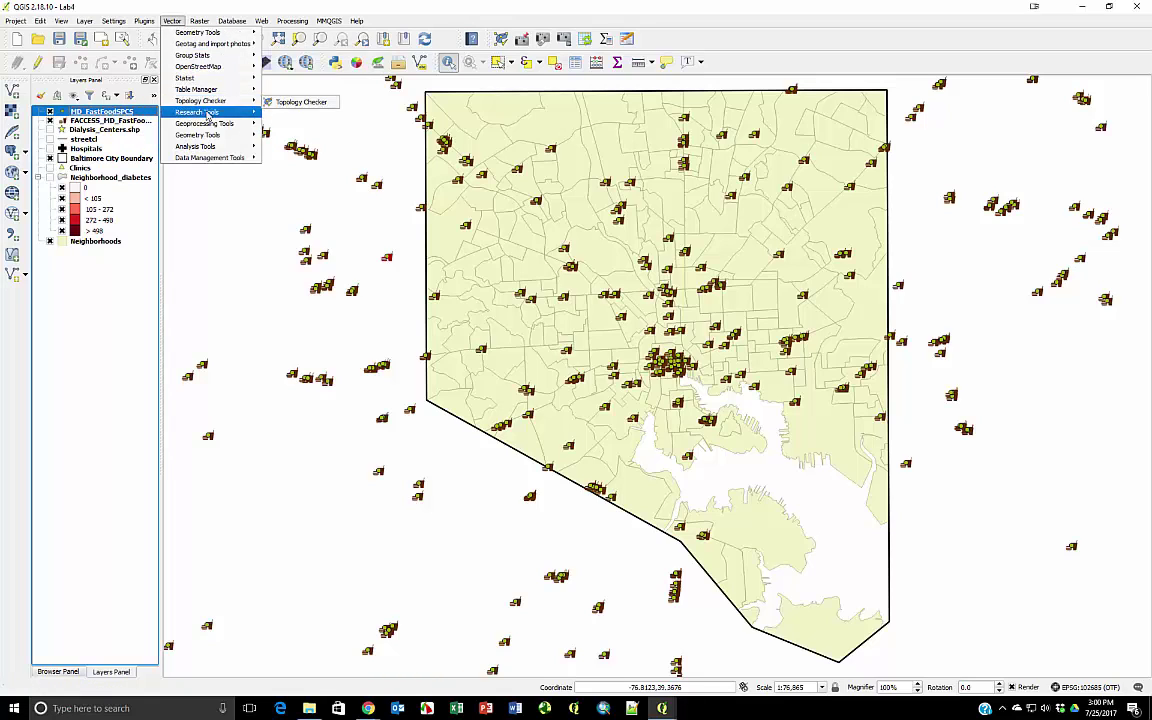
{"action": "mouse_move", "coordinate": [246, 125]}
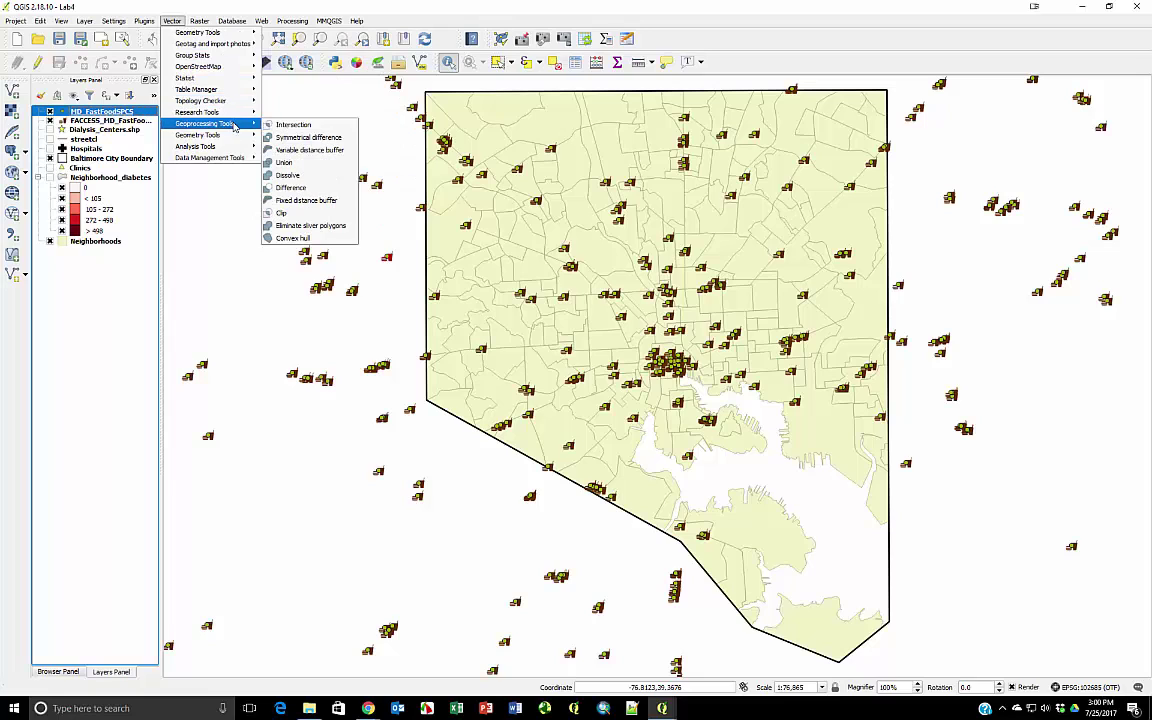
{"action": "left_click", "coordinate": [285, 215]}
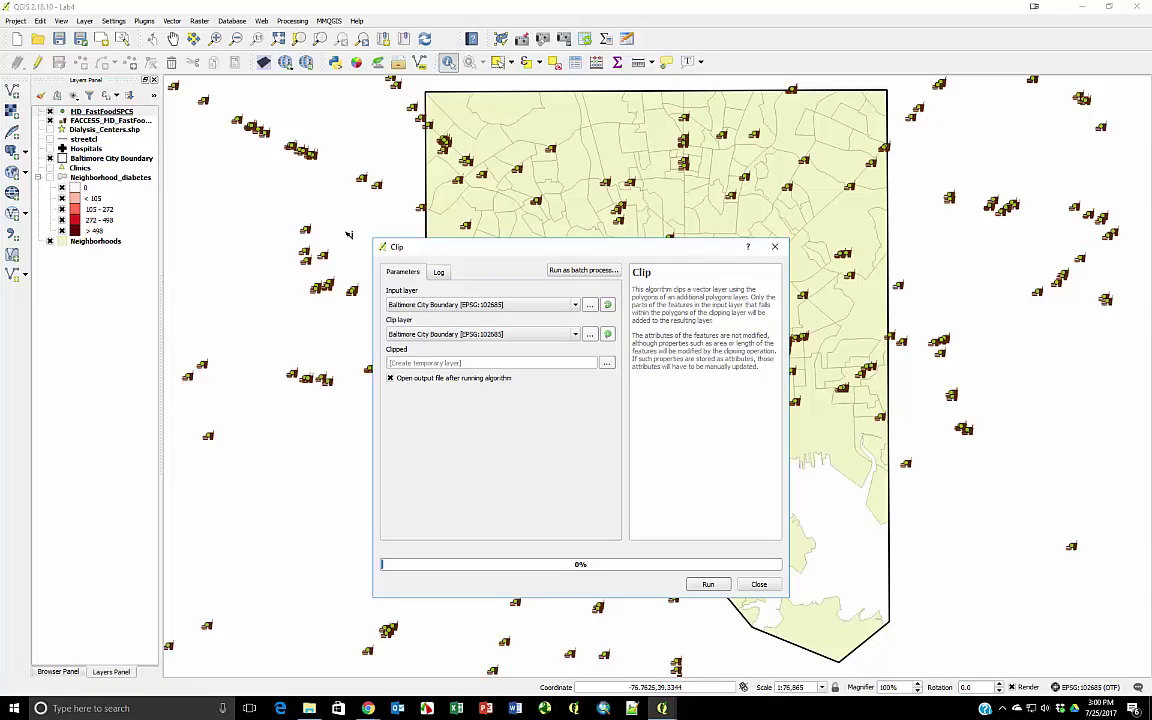
{"action": "left_click", "coordinate": [577, 305]}
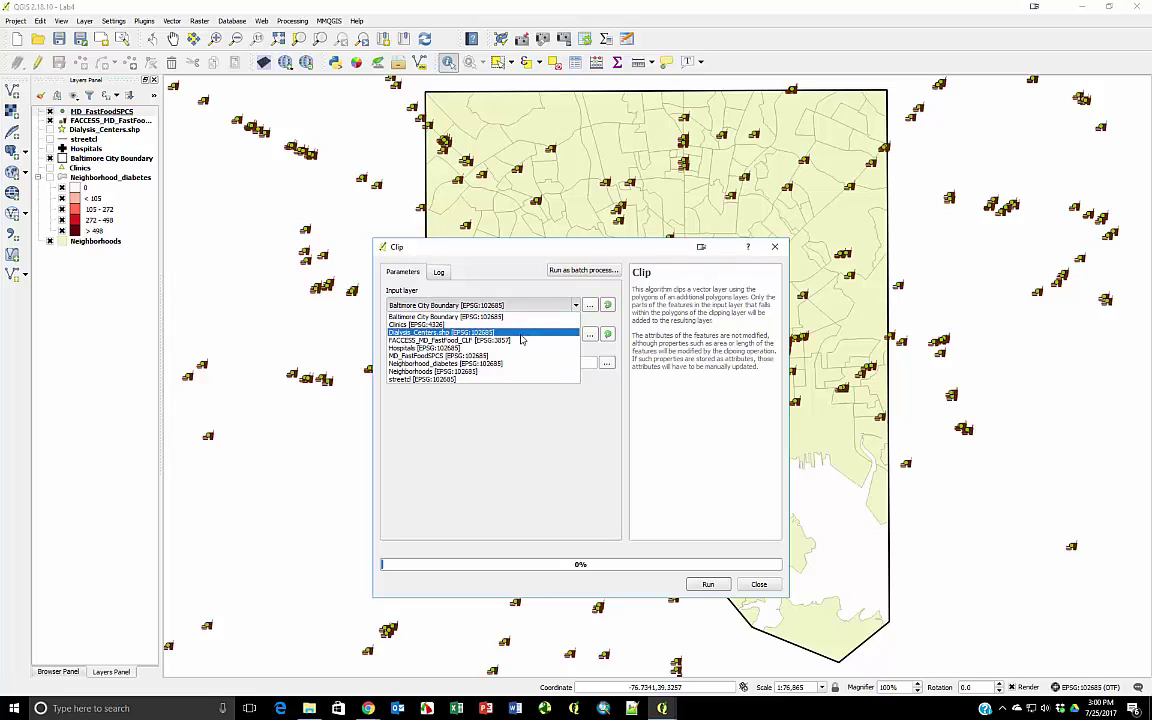
{"action": "left_click", "coordinate": [521, 356]}
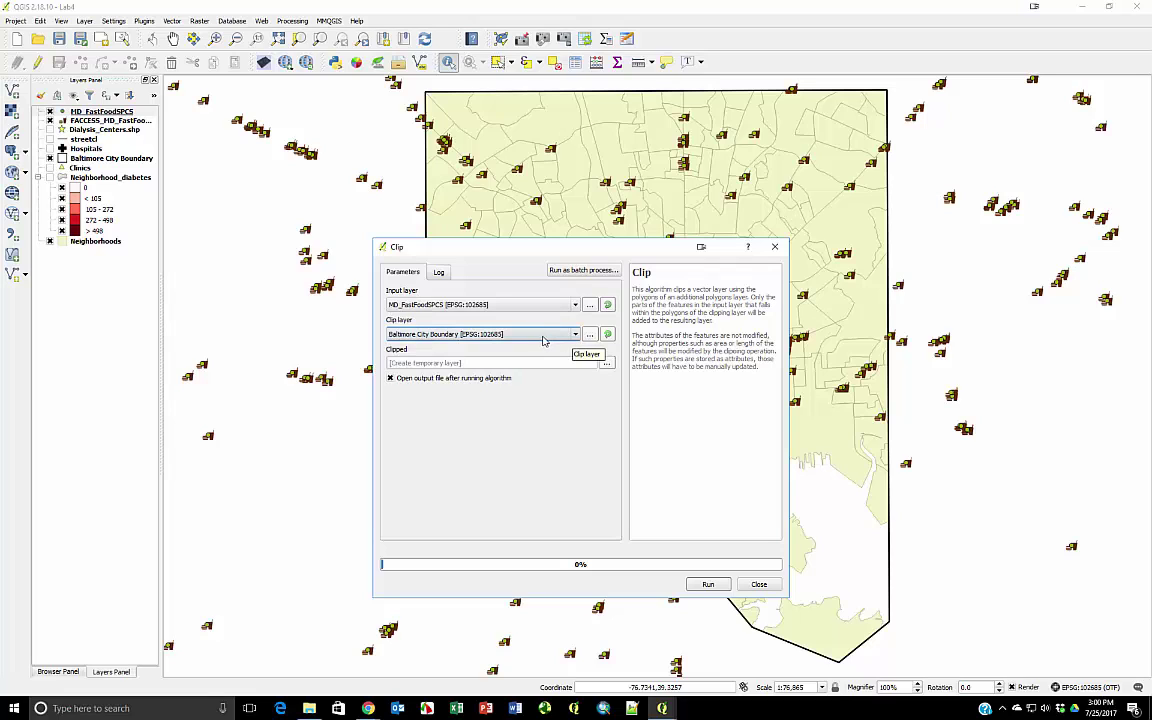
- Set the clipped output to a file named Baltimore_FastFood.shp in D:/CHM/Lab4/MyData
{"action": "left_click", "coordinate": [607, 364]}
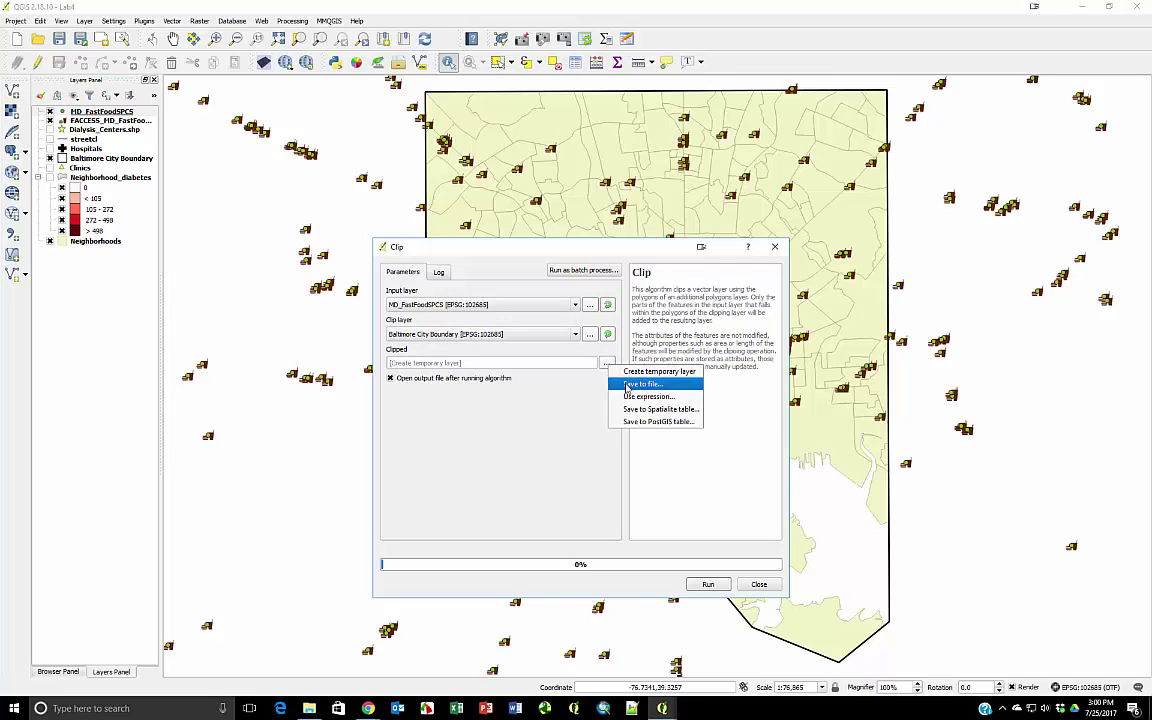
{"action": "left_click", "coordinate": [640, 384]}
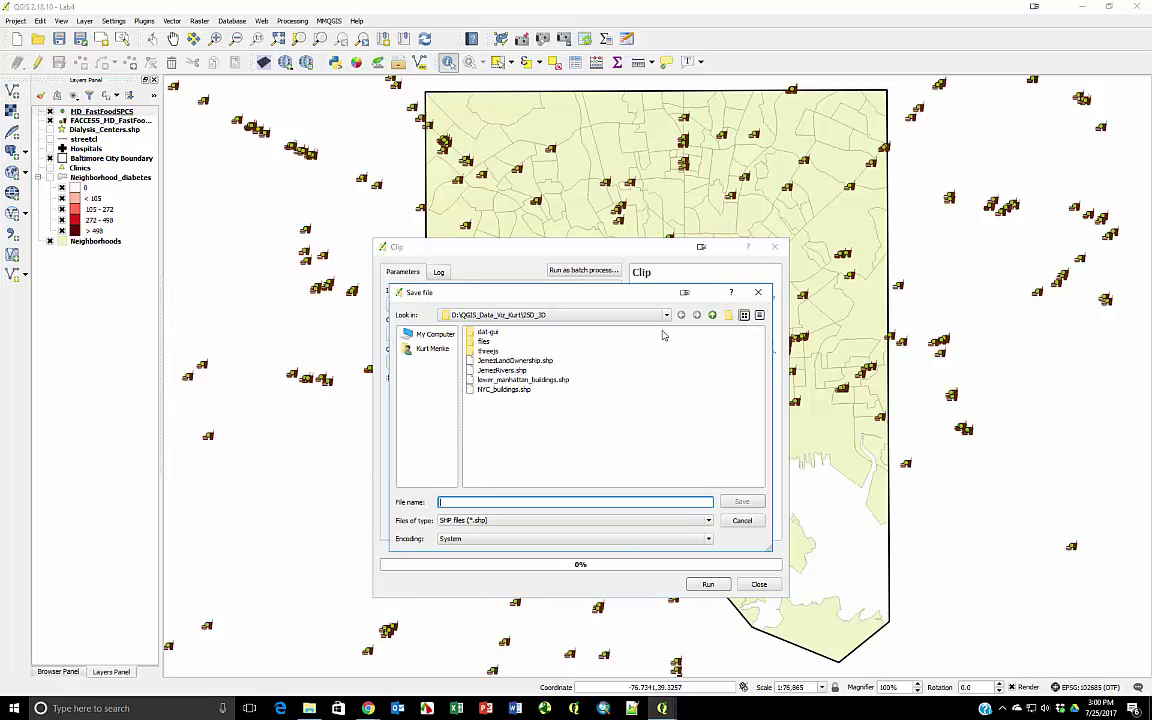
{"action": "left_click", "coordinate": [662, 315]}
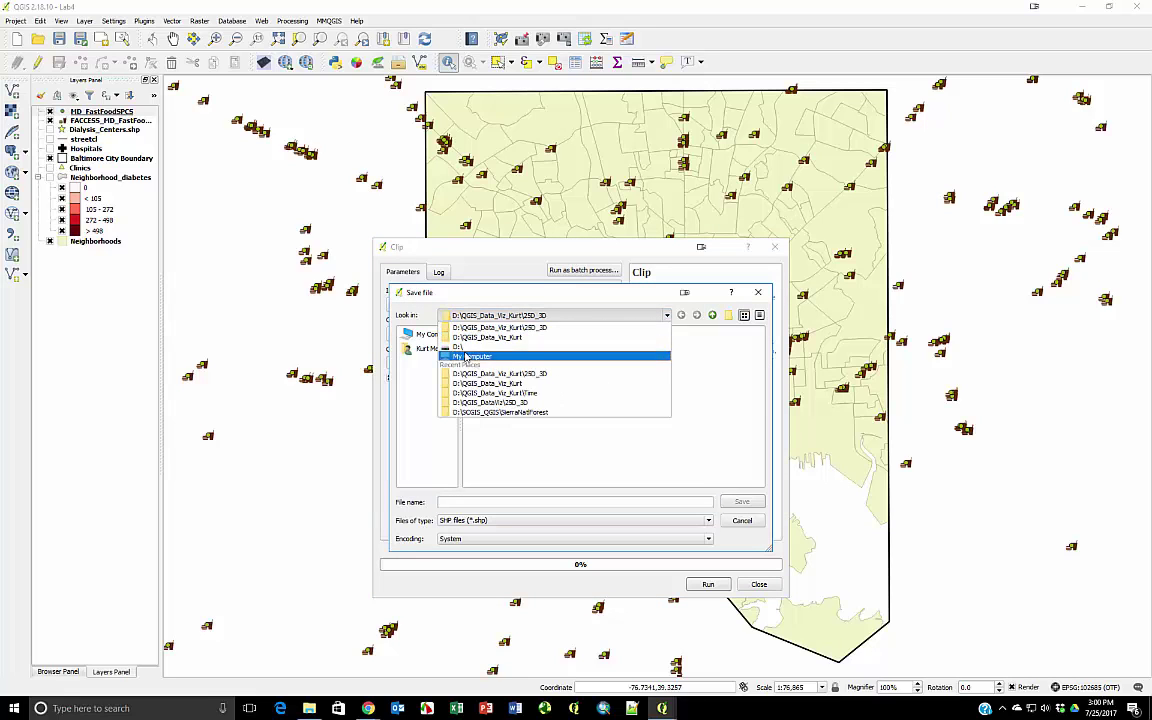
{"action": "left_click", "coordinate": [465, 346]}
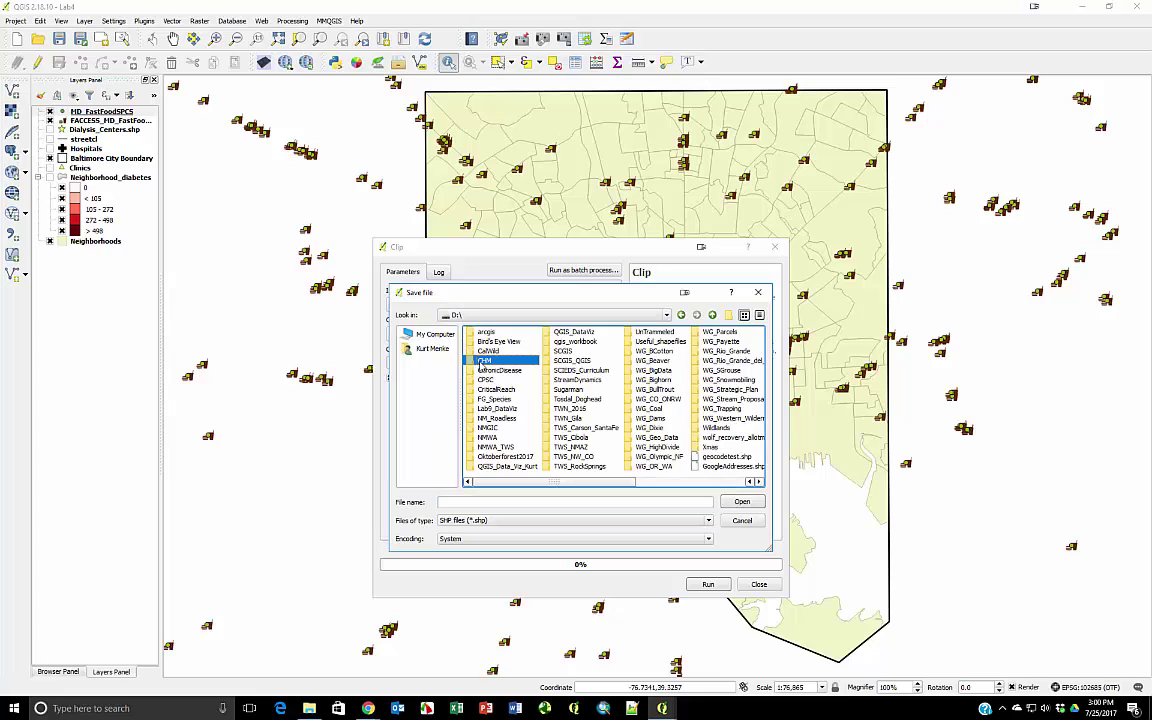
{"action": "double_click", "coordinate": [485, 360]}
{"action": "double_click", "coordinate": [482, 369]}
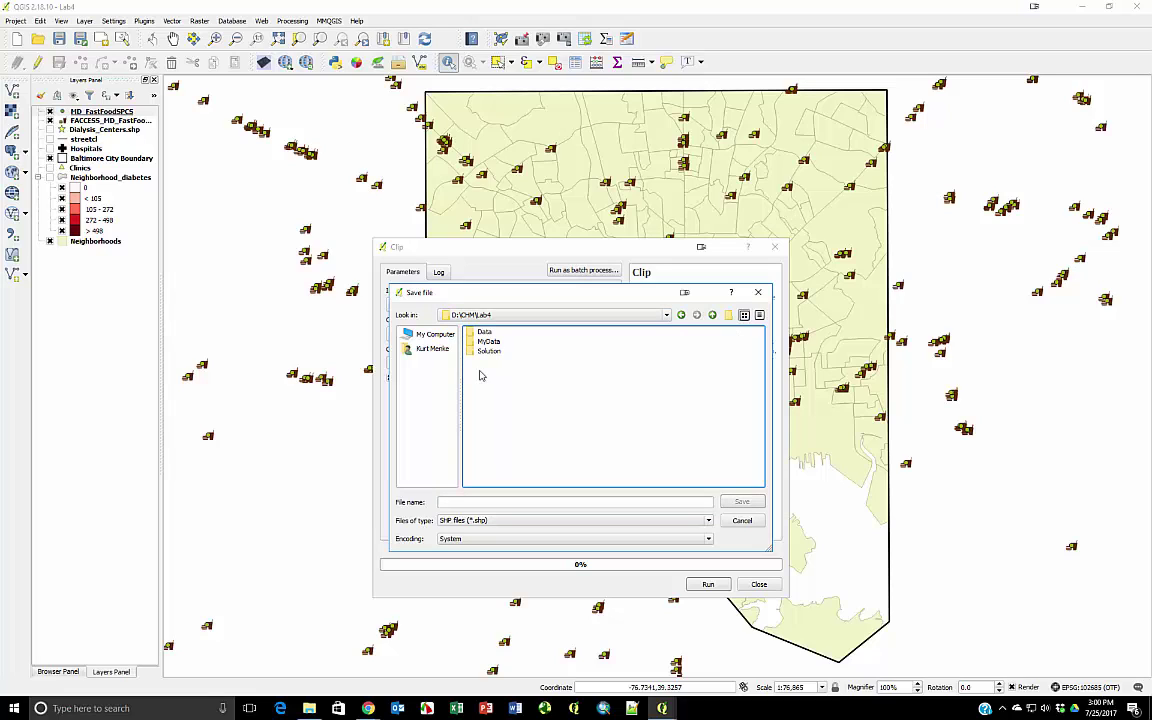
{"action": "left_click", "coordinate": [484, 342]}
{"action": "double_click", "coordinate": [488, 342]}
{"action": "left_click", "coordinate": [454, 502]}
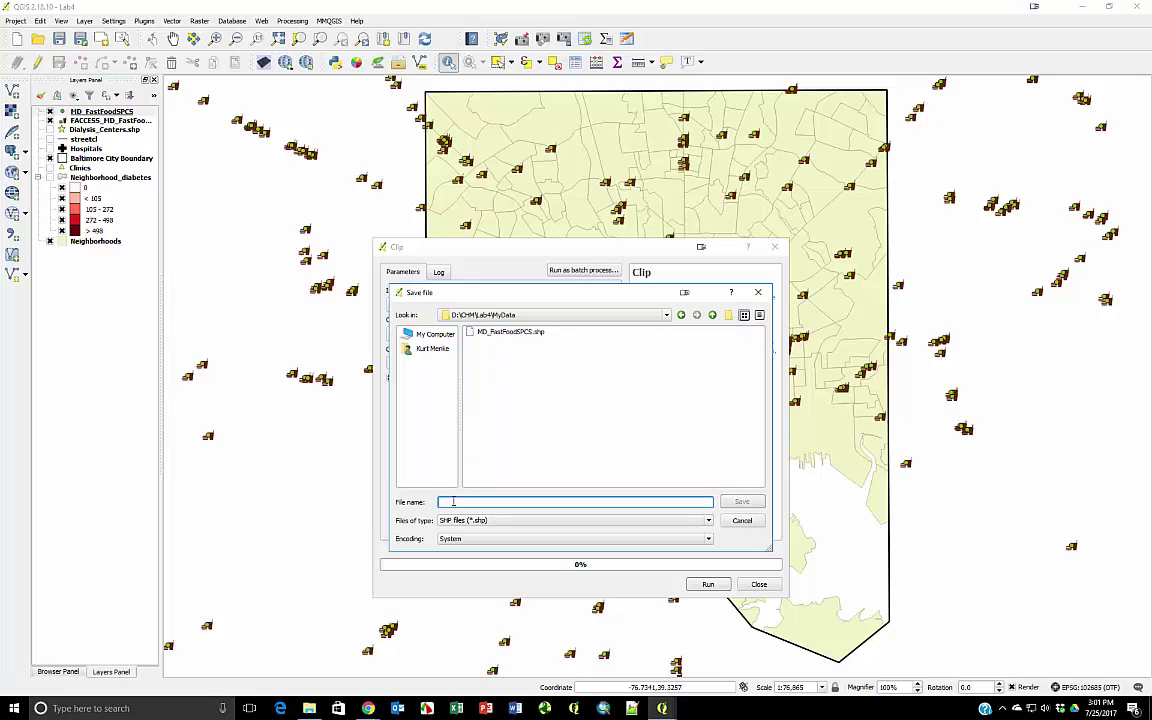
{"action": "type", "text": "Baltimore_Fast"}
{"action": "type", "text": "Food.shp"}
{"action": "key", "text": "Return"}
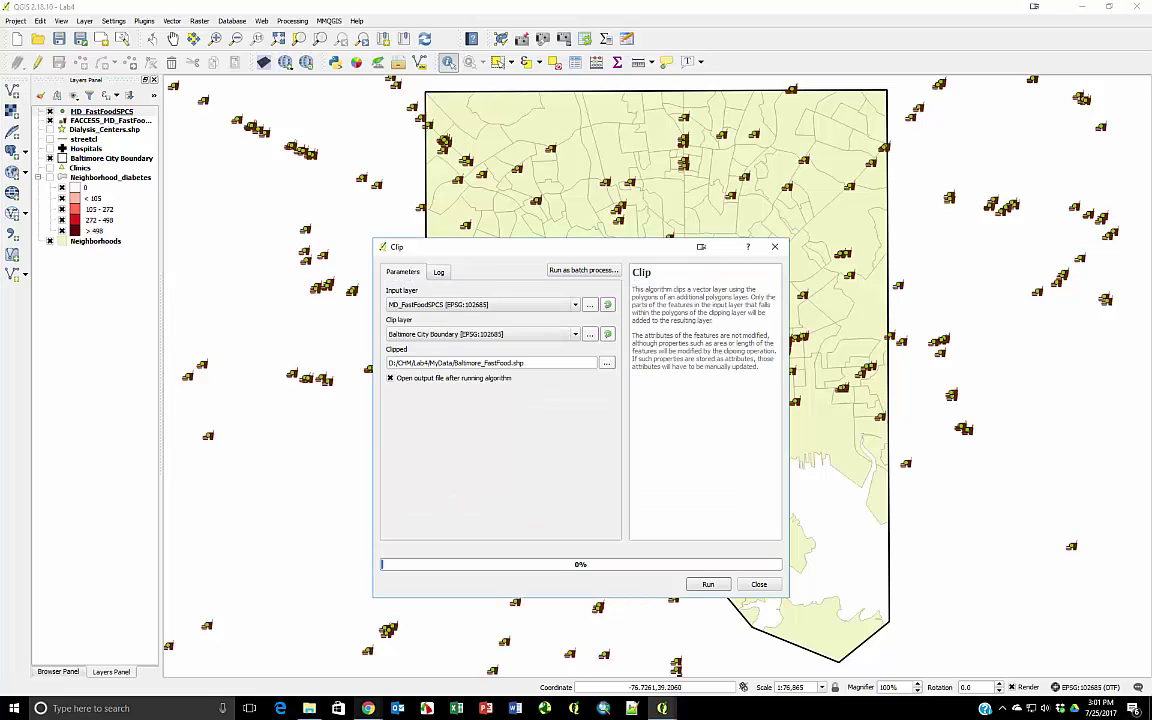
- Run the clip and hide the MD_FastFoodSPCS and FACCESS_MD_FastFood_CLF layers
{"action": "left_click", "coordinate": [708, 585]}
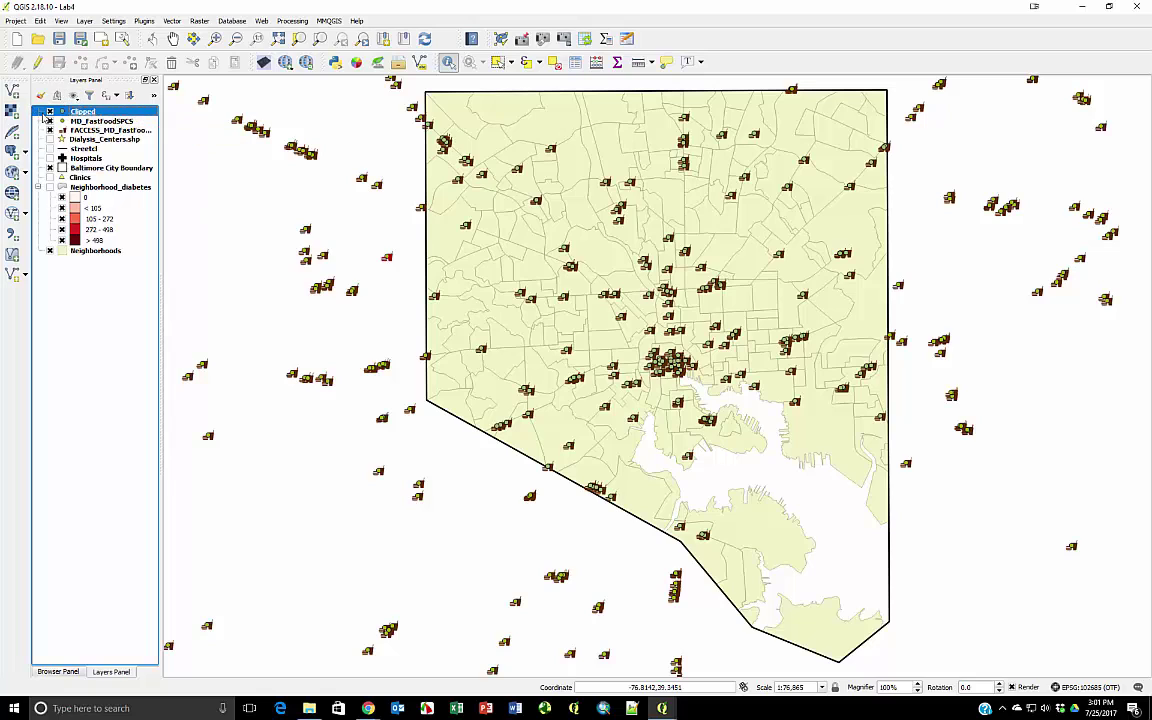
{"action": "left_click", "coordinate": [50, 121]}
{"action": "left_click", "coordinate": [50, 130]}
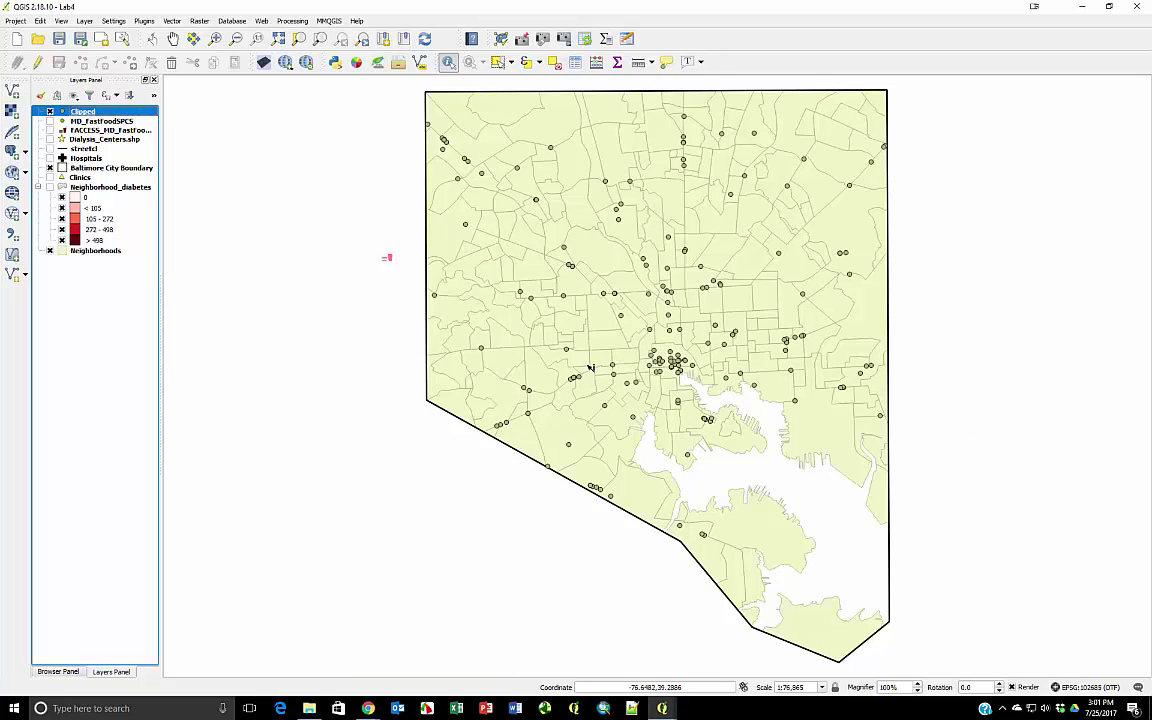
- Copy the style of the FACCESS_MD_FastFood_CLF layer and paste it onto the Clipped layer
{"action": "left_click", "coordinate": [104, 131]}
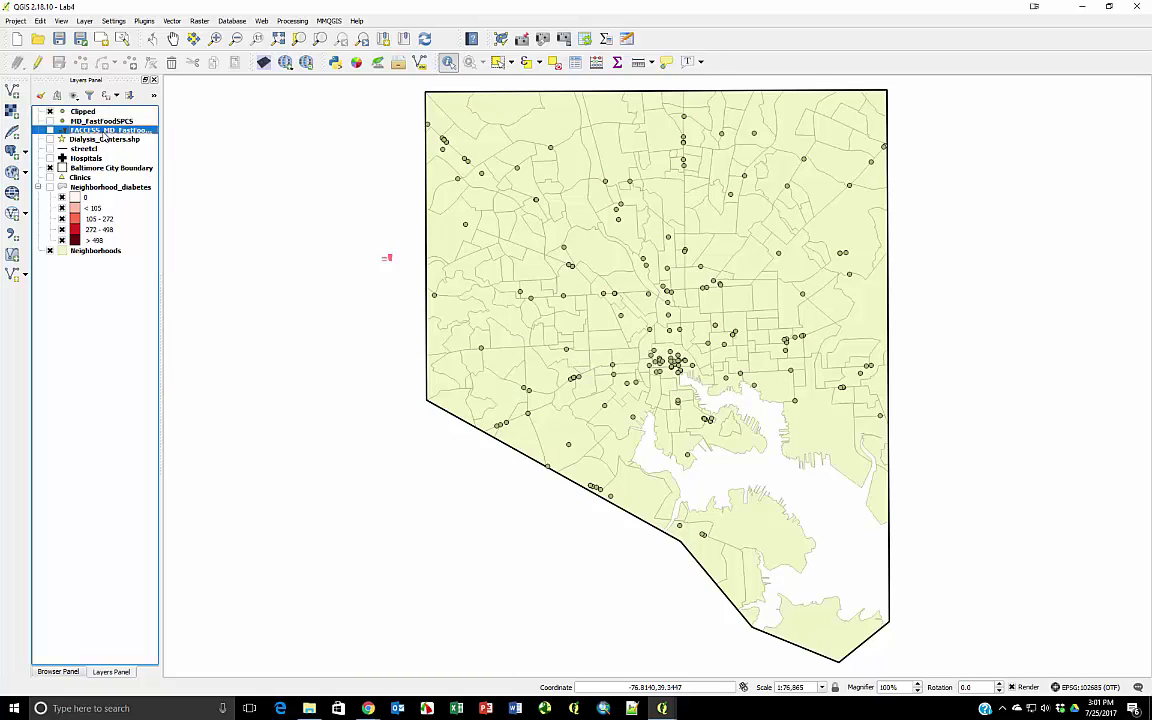
{"action": "right_click", "coordinate": [104, 134]}
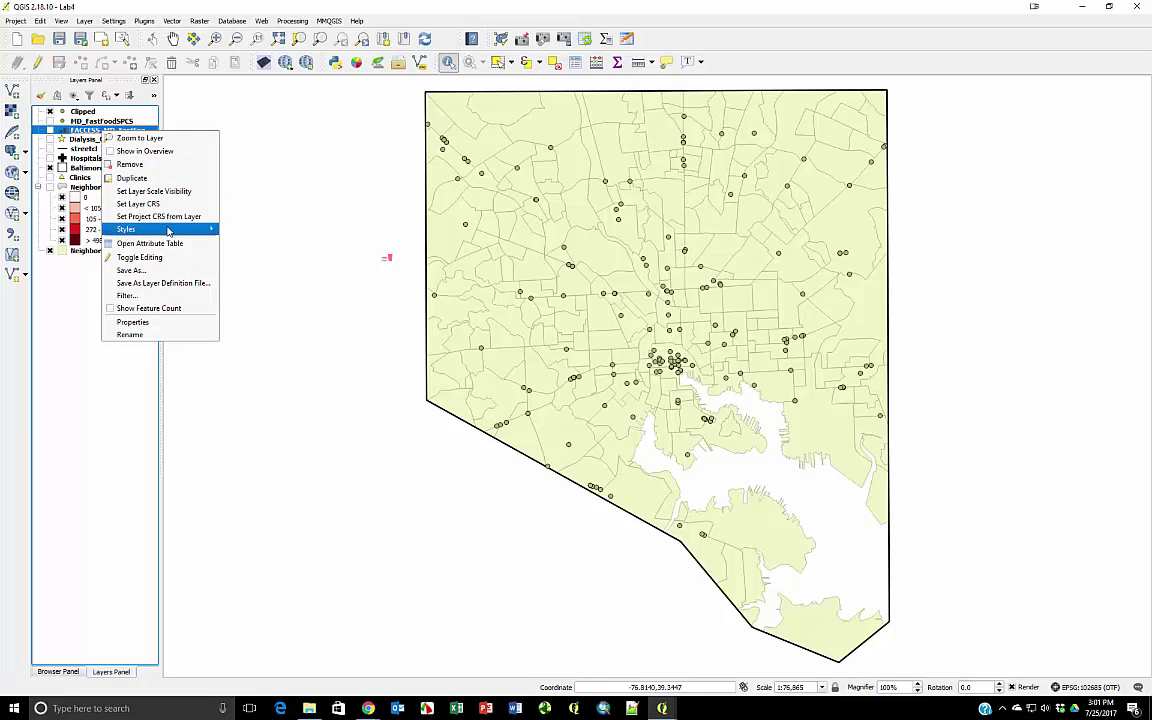
{"action": "mouse_move", "coordinate": [168, 231]}
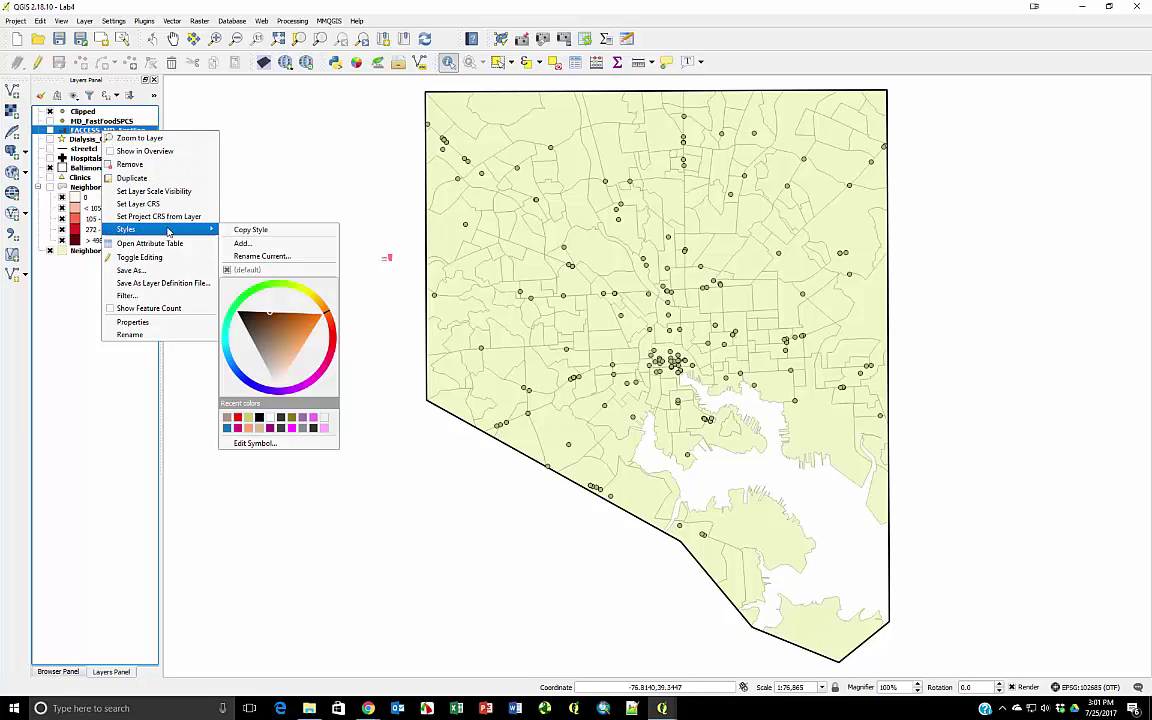
{"action": "left_click", "coordinate": [240, 230]}
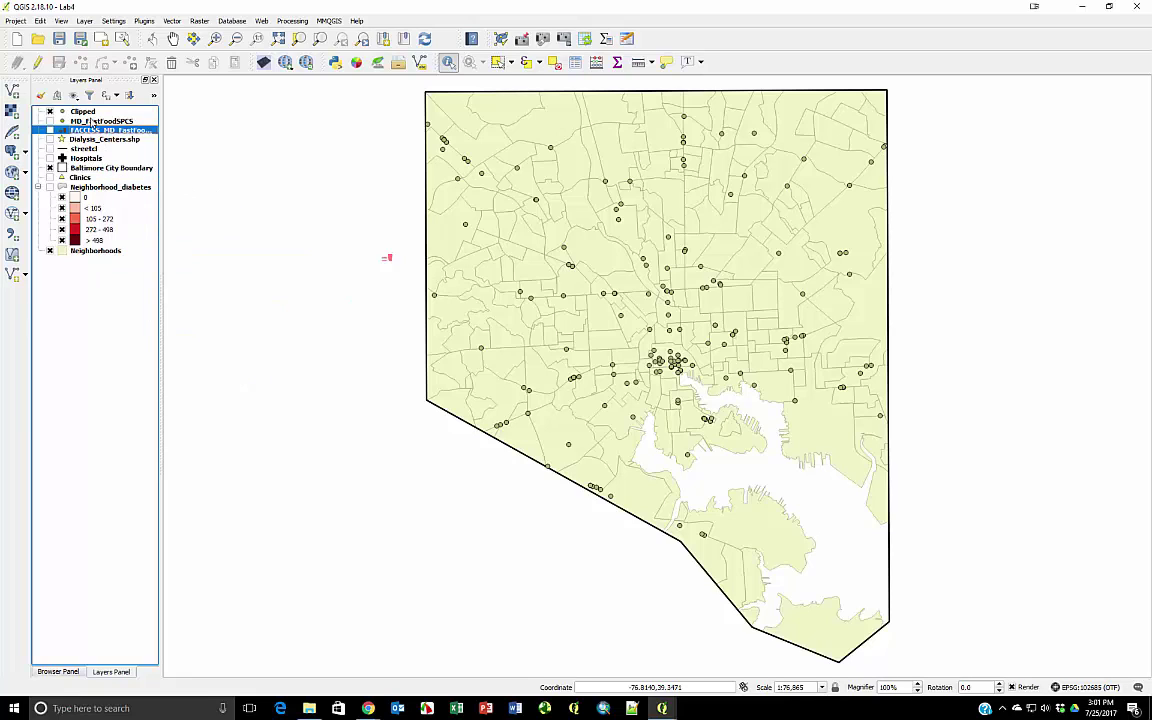
{"action": "left_click", "coordinate": [80, 111]}
{"action": "right_click", "coordinate": [82, 111]}
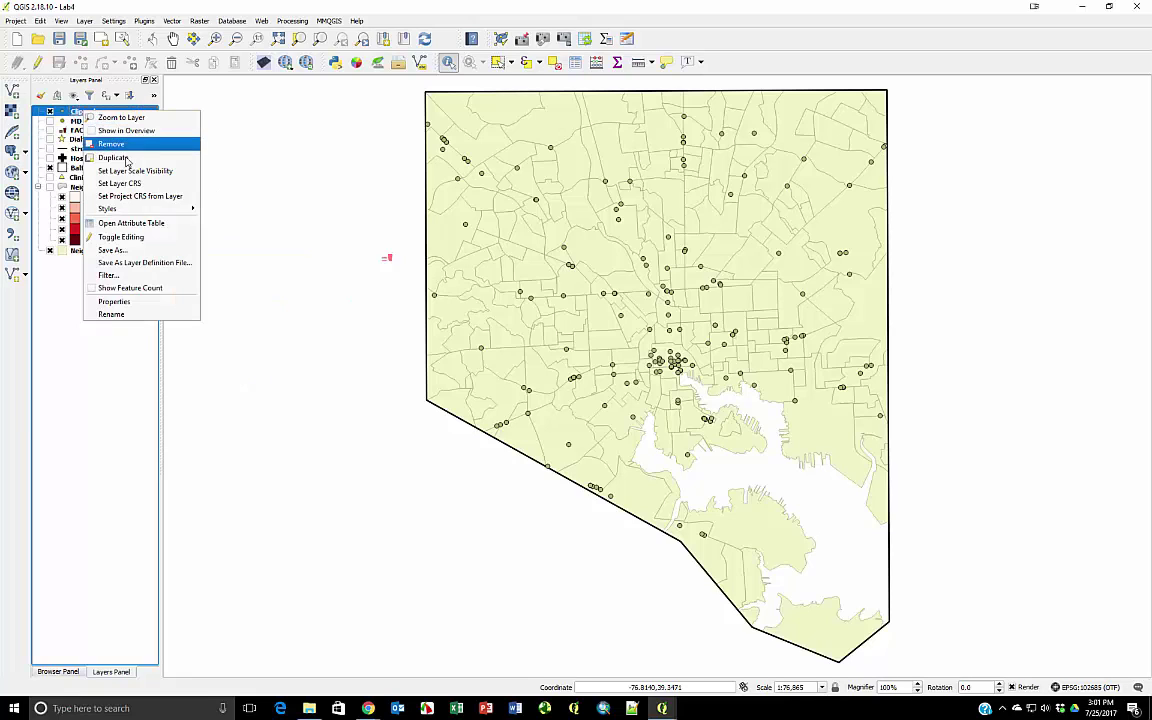
{"action": "mouse_move", "coordinate": [150, 208]}
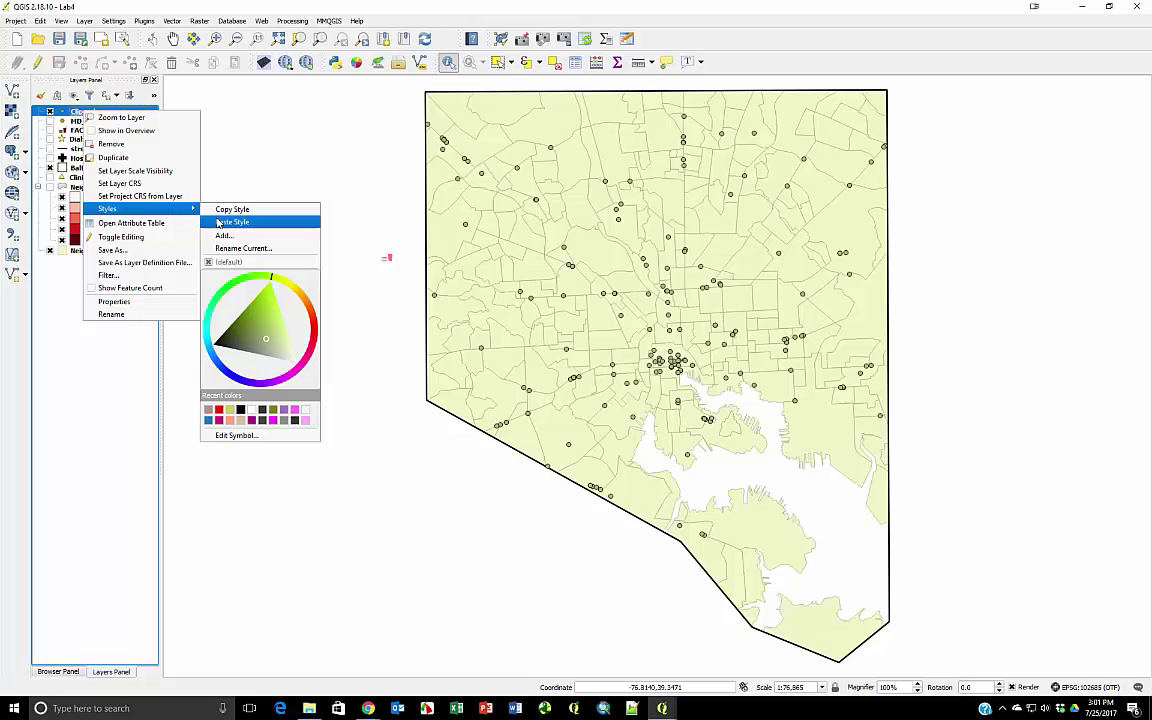
{"action": "left_click", "coordinate": [218, 223]}
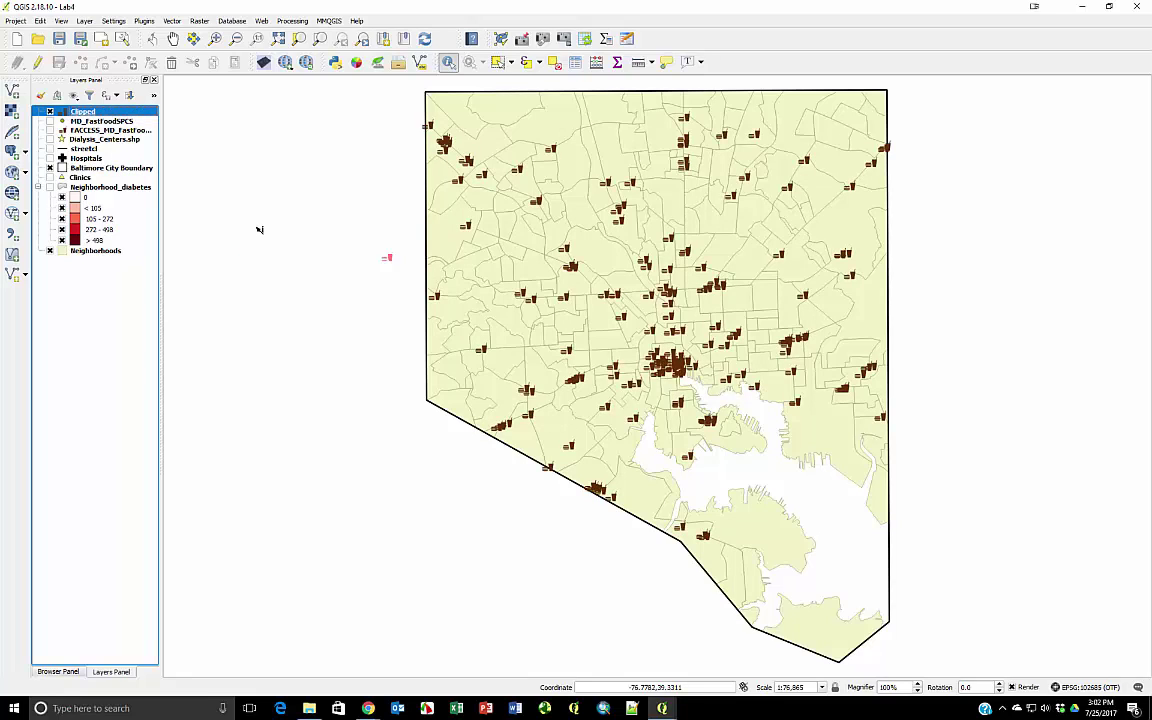
- Remove the MD_FastFoodSPCS and FACCESS_MD_FastFood_CLF layers from the project
{"action": "left_click", "coordinate": [80, 120]}
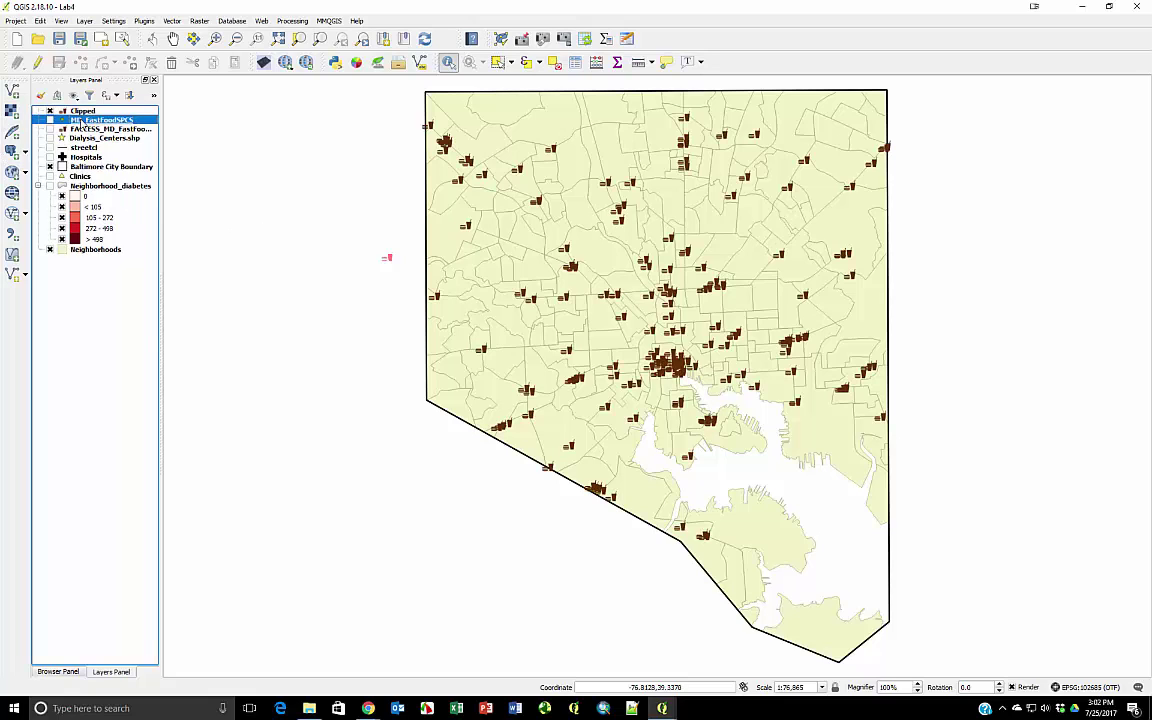
{"action": "right_click", "coordinate": [80, 120]}
{"action": "left_click", "coordinate": [95, 146]}
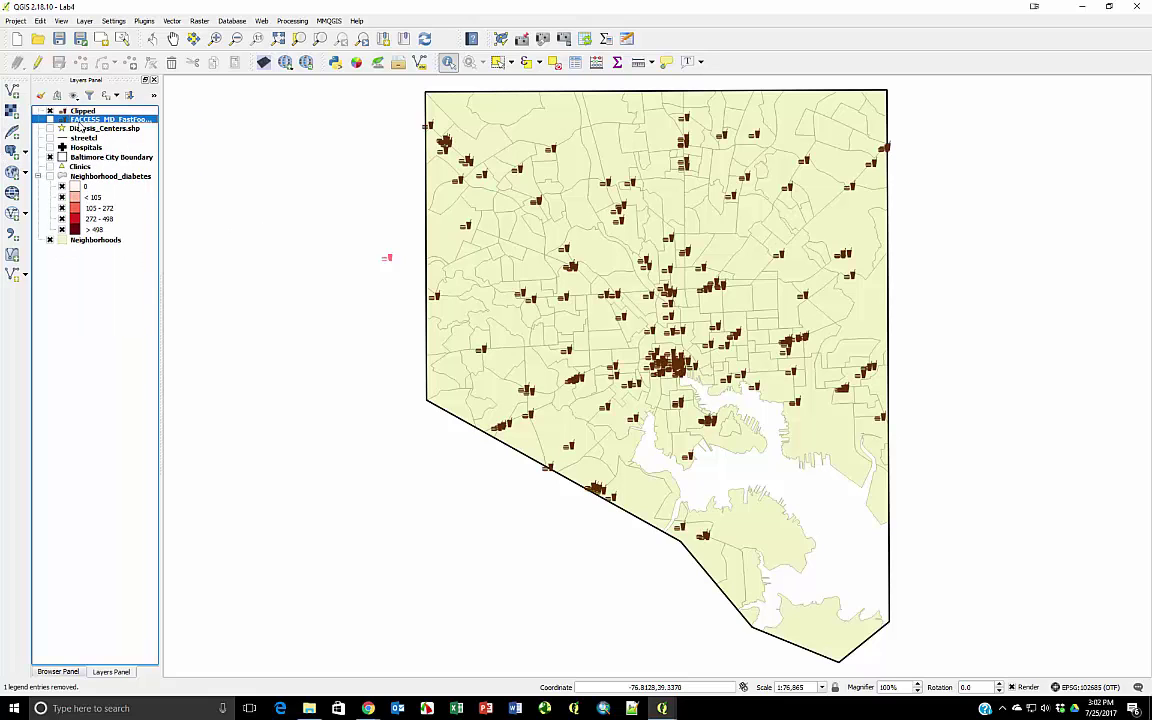
{"action": "right_click", "coordinate": [80, 121]}
{"action": "left_click", "coordinate": [115, 148]}
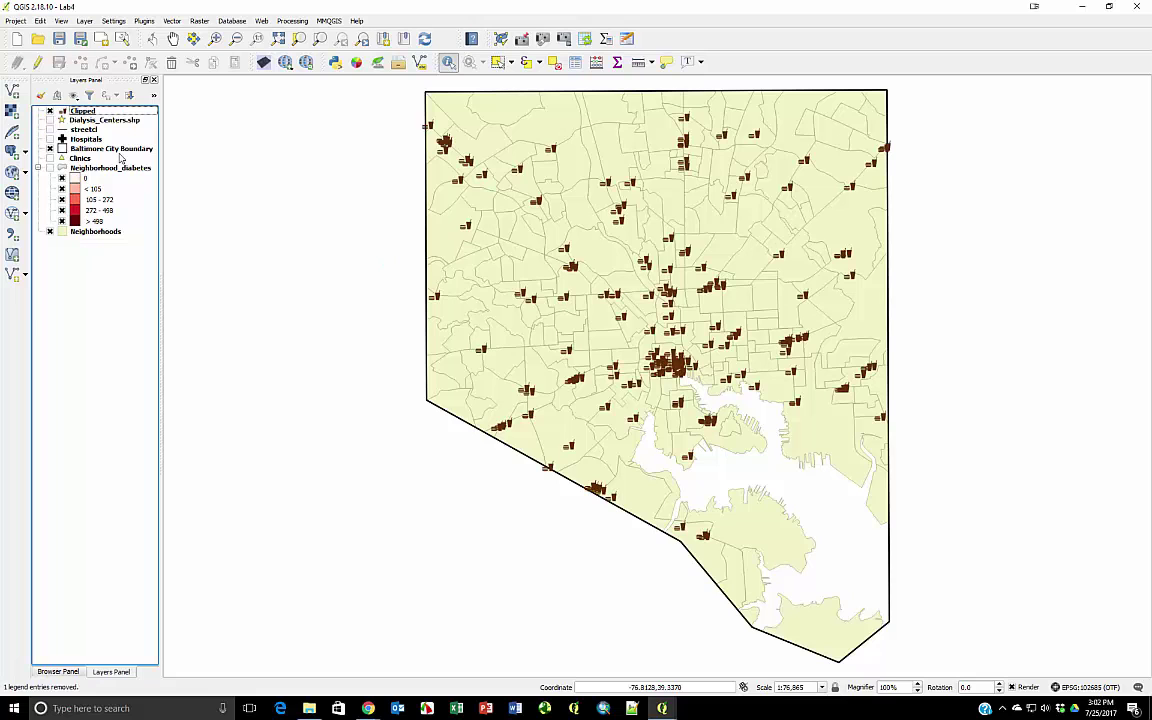